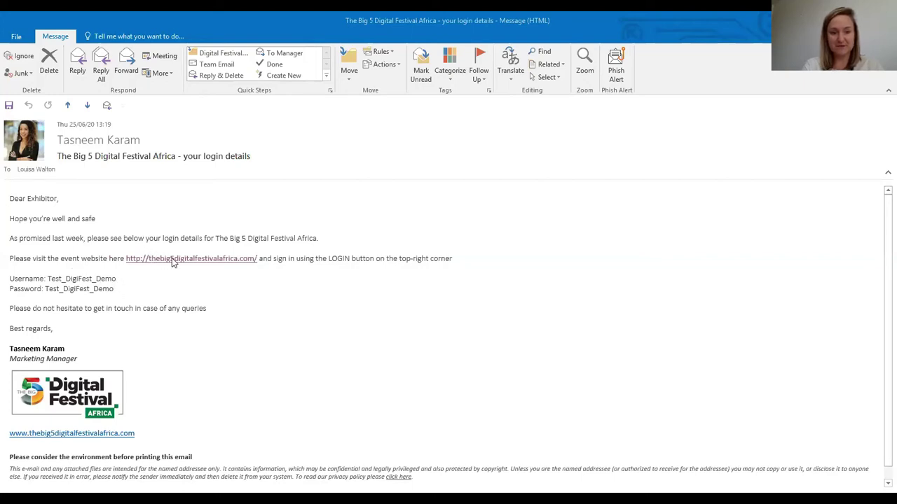
Step: Open the Big 5 Digital Festival Africa website from the link in the Outlook email
click(216, 249)
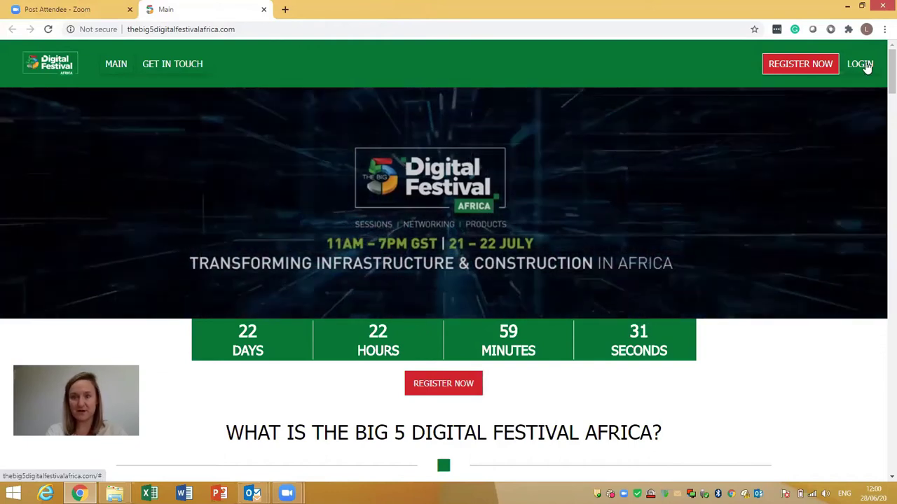
Step: Log in to the exhibitor portal using the username and password copied from the email
click(867, 63)
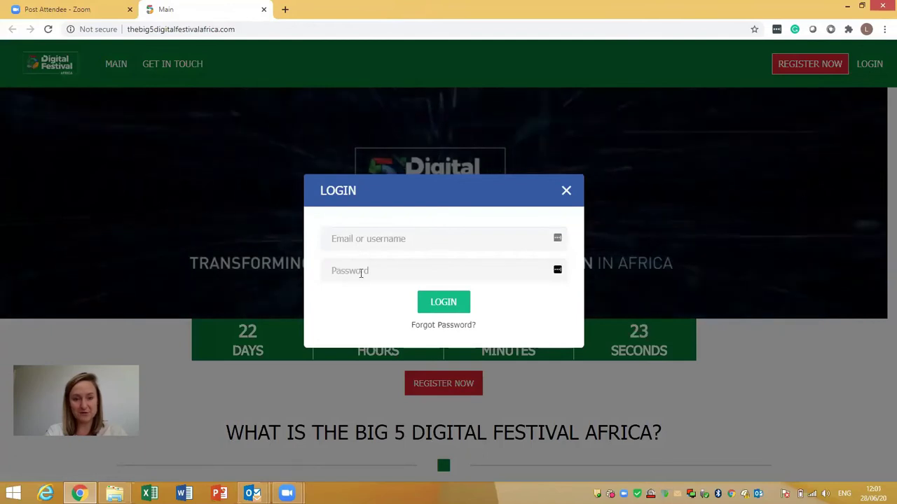
mouse_move(252, 493)
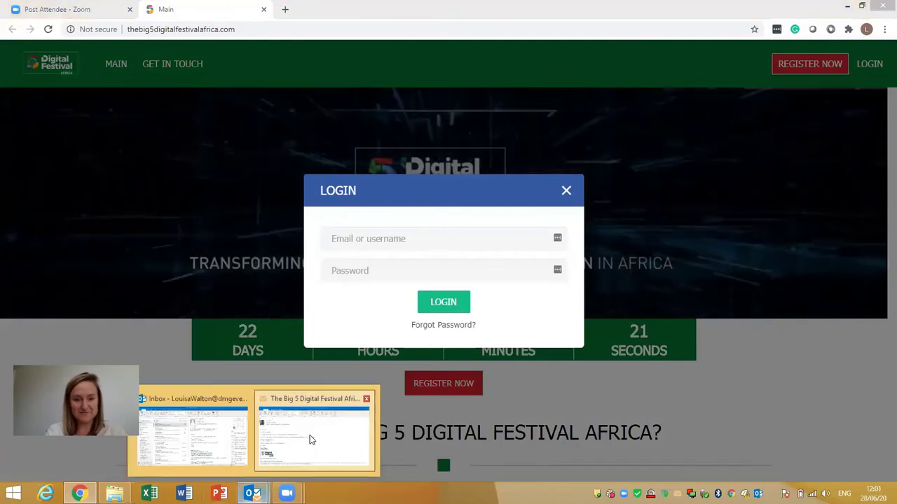
click(310, 435)
drag(66, 268, 111, 267)
key(ctrl+c)
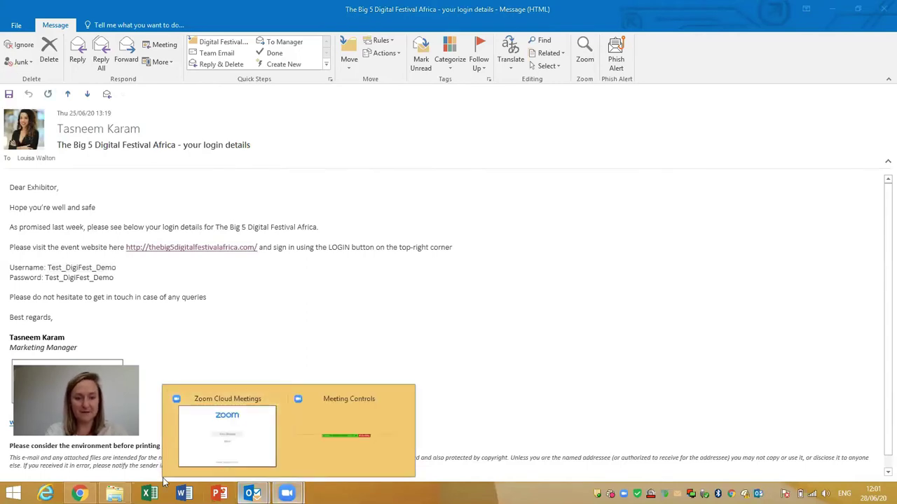
click(79, 493)
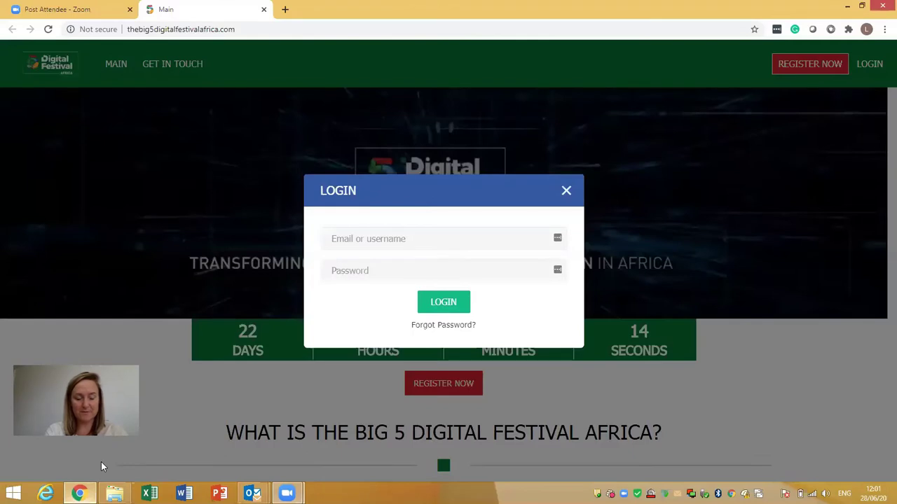
click(430, 239)
key(ctrl+v)
click(376, 274)
key(ctrl+v)
click(440, 302)
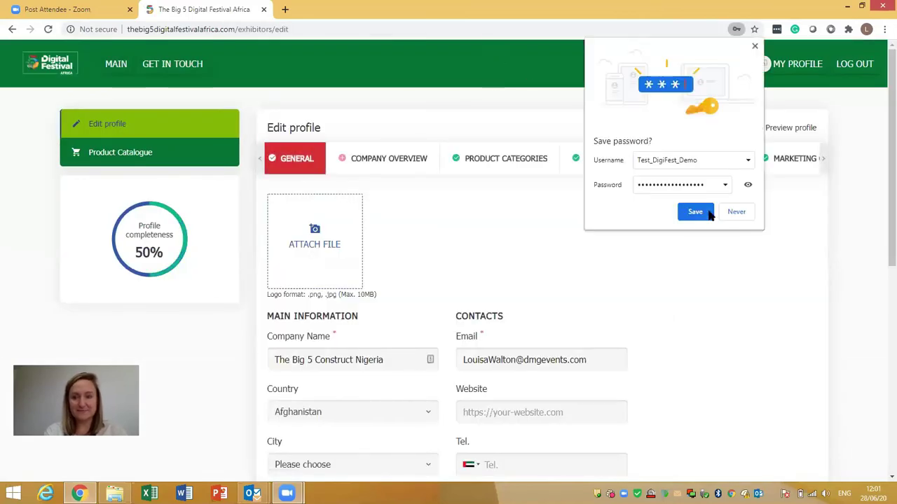
Step: Let Chrome save the portal login password
click(708, 213)
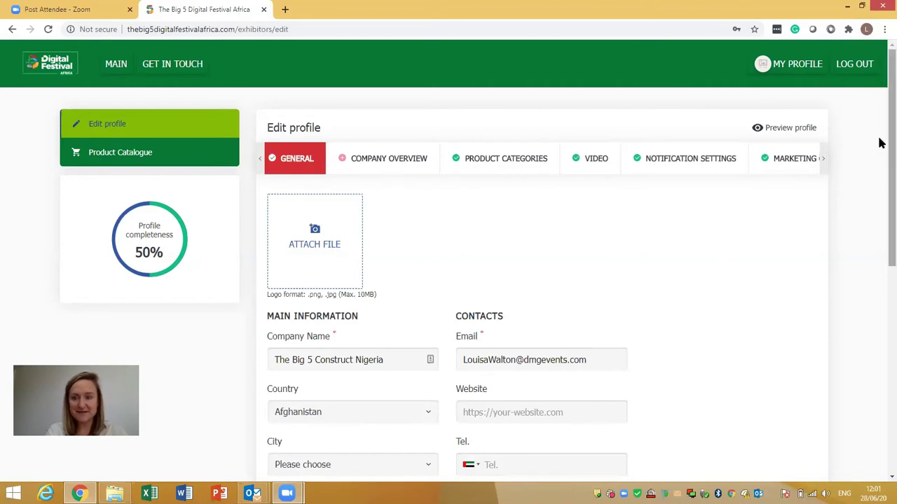
scroll(881, 150, down, 1)
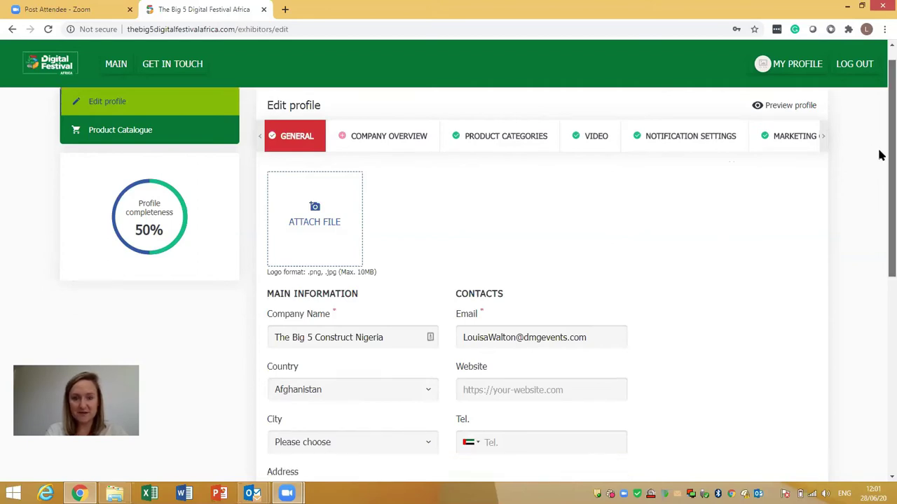
Step: Upload the LOGO PNG as the company logo, cropped to show the whole festival logo
click(313, 208)
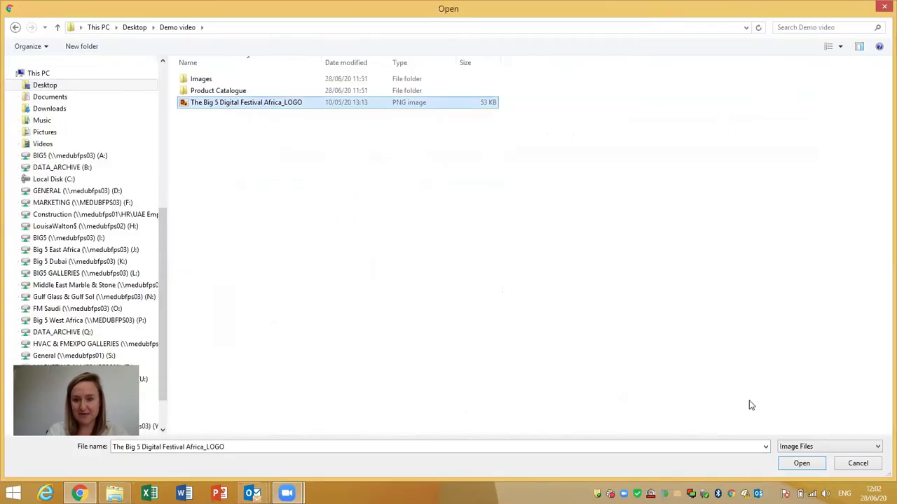
click(801, 464)
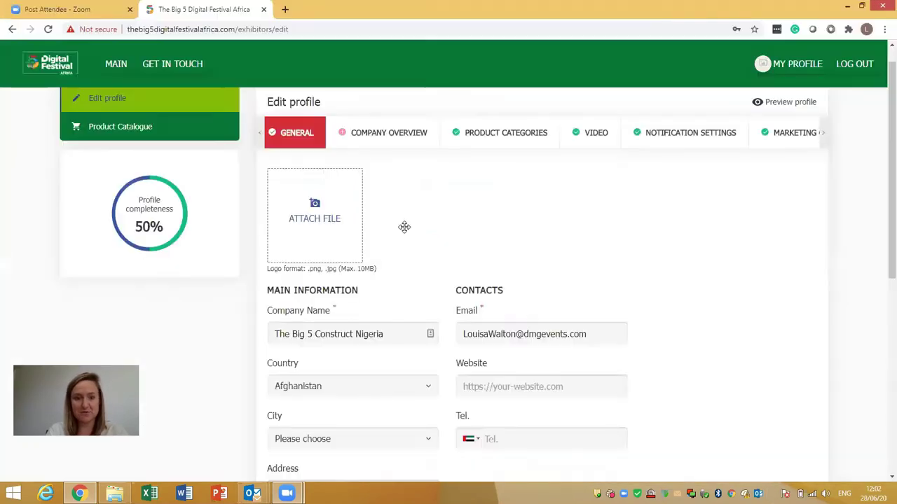
drag(396, 265, 359, 259)
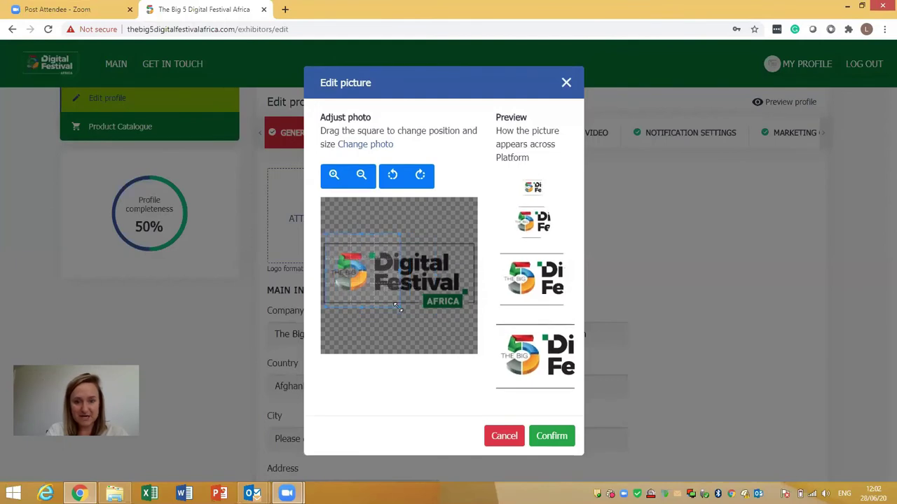
drag(396, 307, 446, 335)
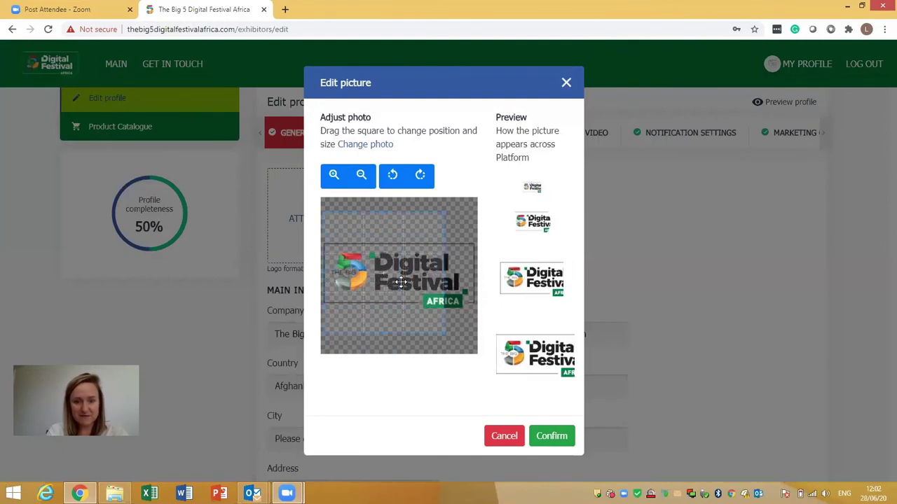
drag(442, 330, 475, 336)
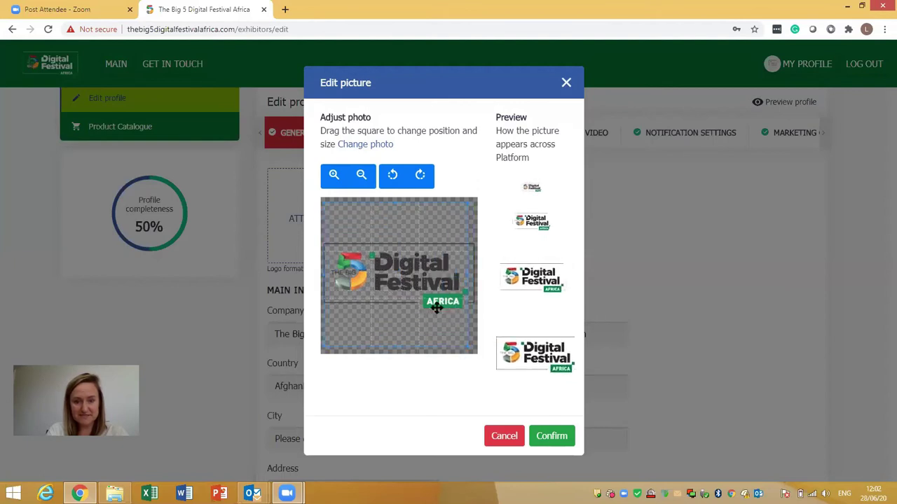
drag(396, 202, 394, 206)
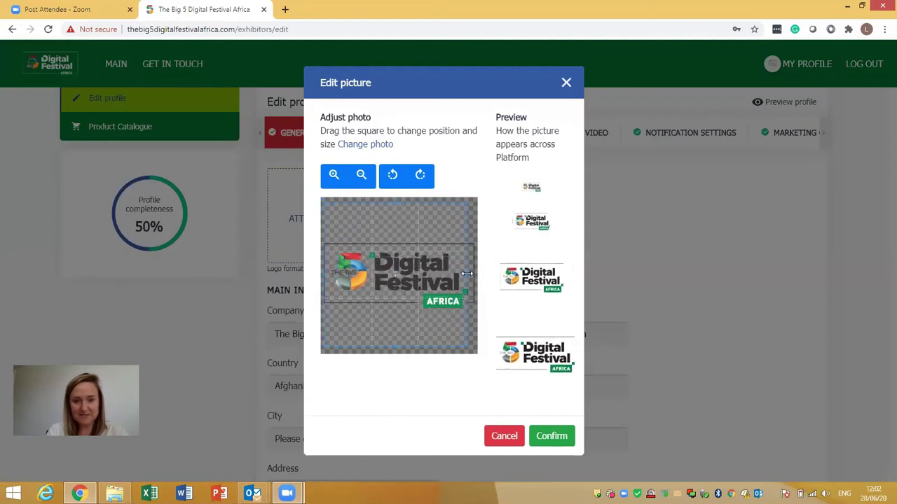
drag(473, 274, 476, 273)
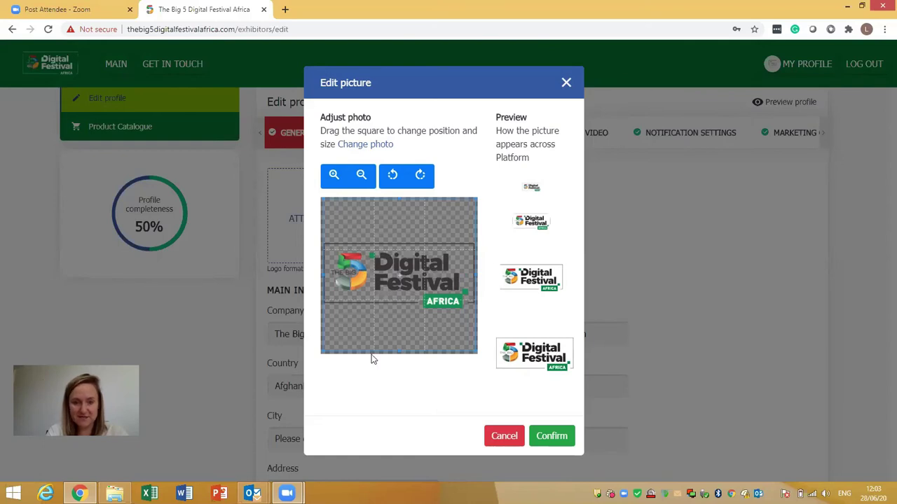
mouse_move(399, 354)
mouse_down()
mouse_move(399, 344)
mouse_move(396, 351)
mouse_up()
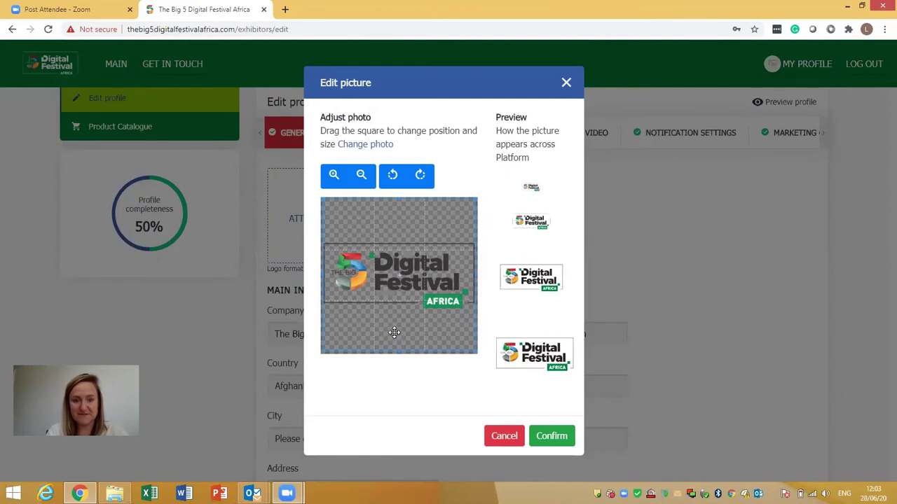
click(552, 437)
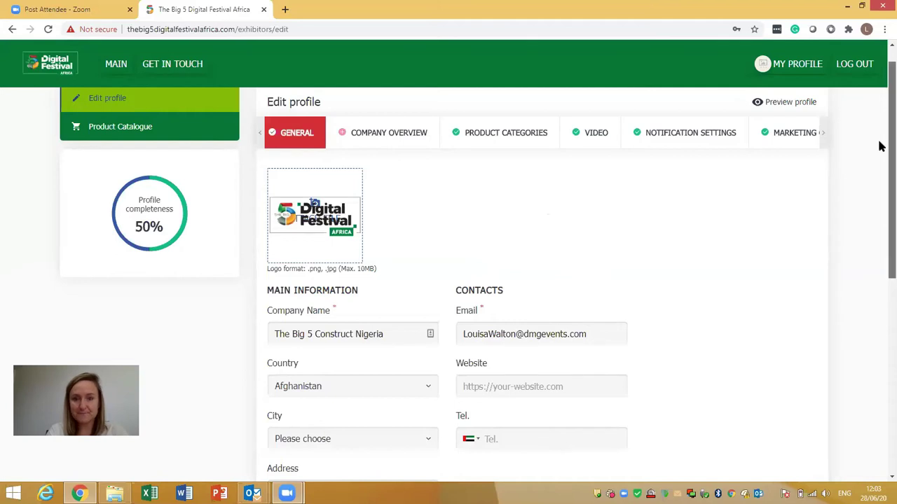
Step: Set the country to Andorra and fill in the company website
scroll(864, 173, down, 2)
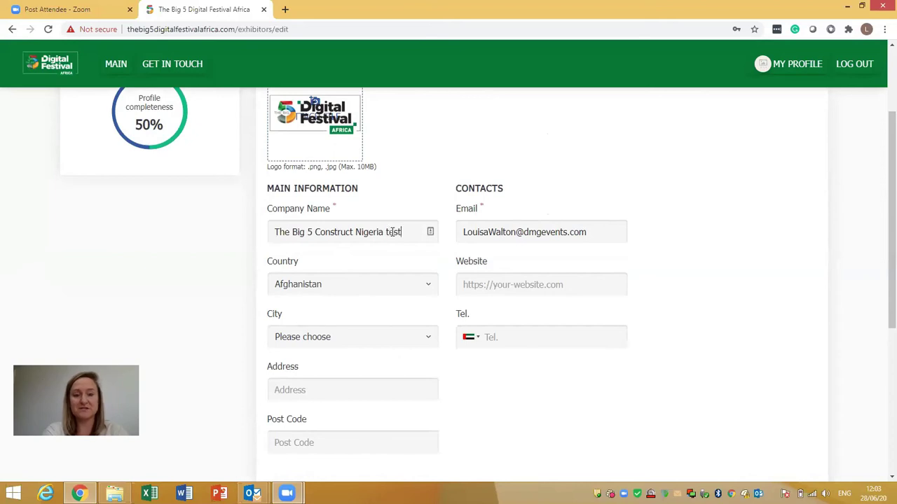
click(340, 289)
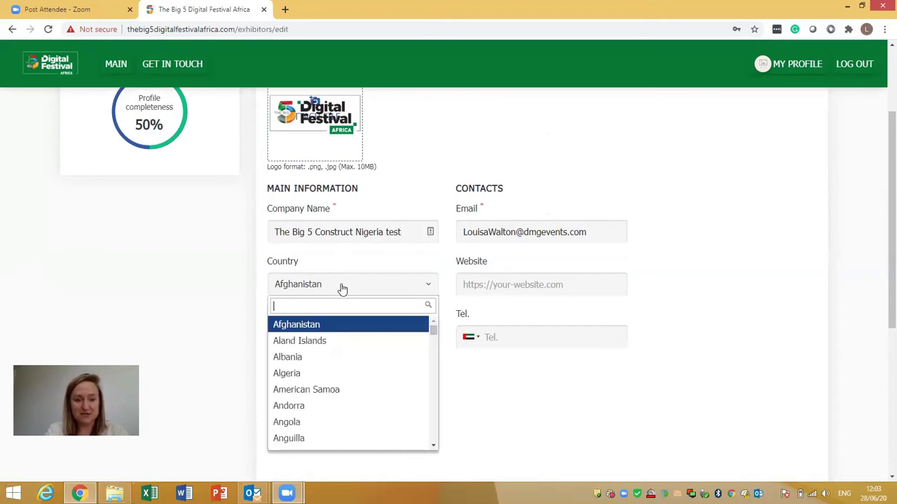
text(nited)
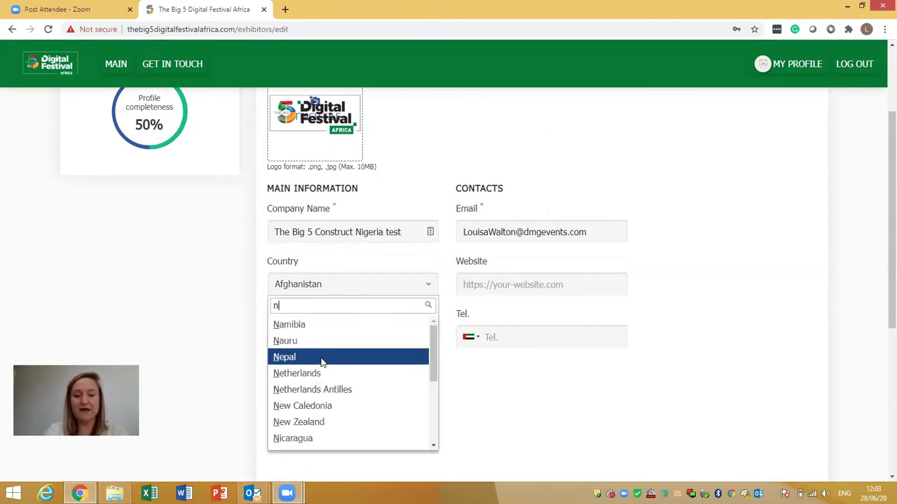
key(BackSpace)
key(BackSpace)
key(BackSpace)
key(BackSpace)
key(BackSpace)
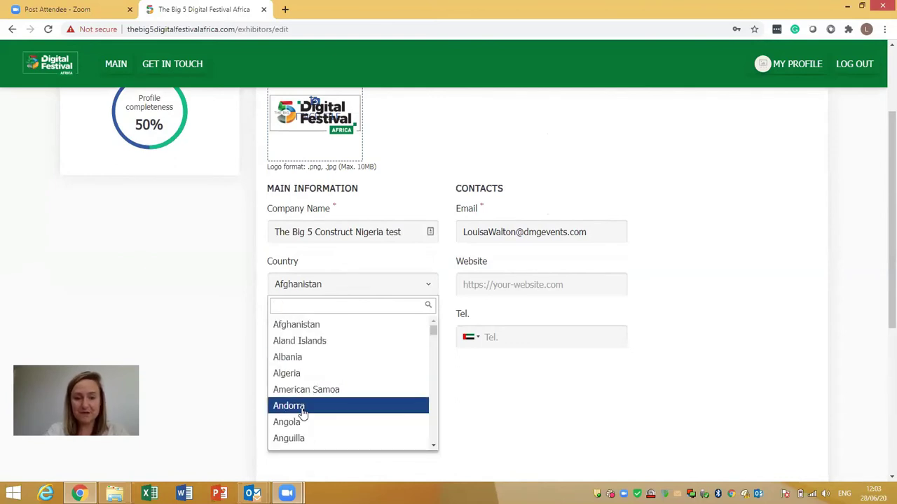
click(299, 410)
click(527, 286)
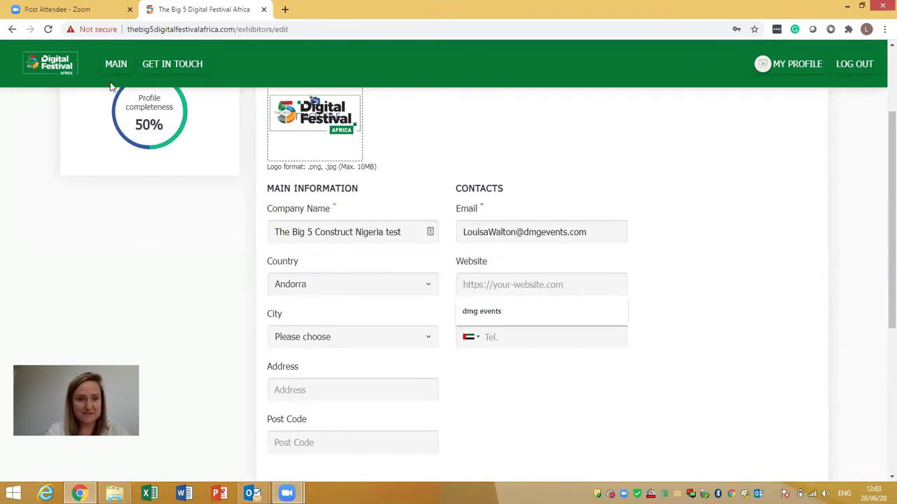
scroll(578, 214, down, 1)
text(www.dmge)
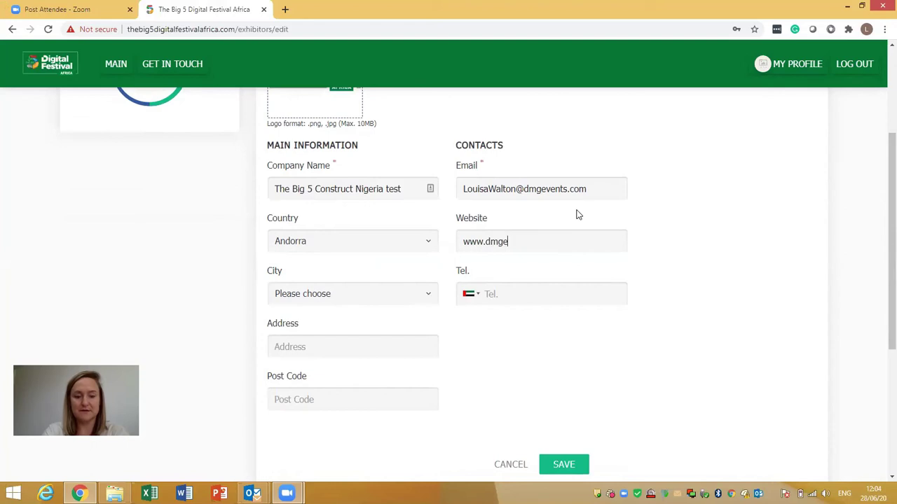
text(om)
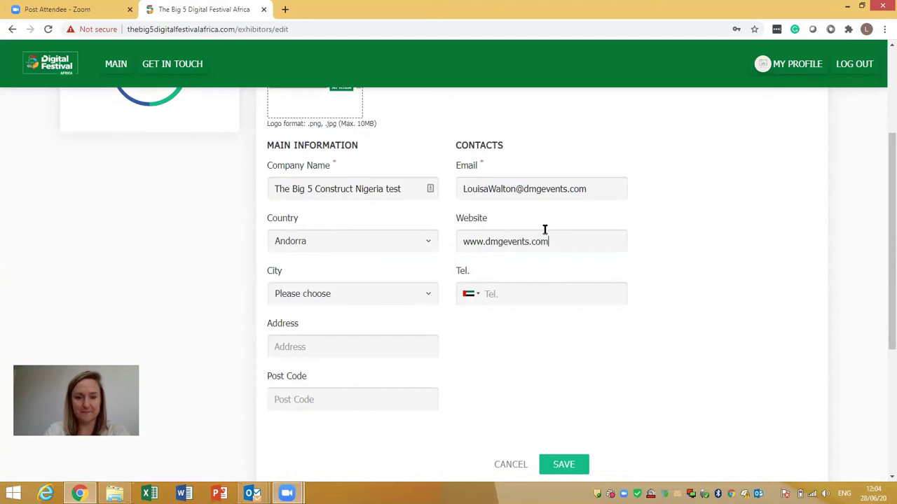
Step: Choose Andorra la Vella as the city and fill in the telephone, address and post code
click(319, 293)
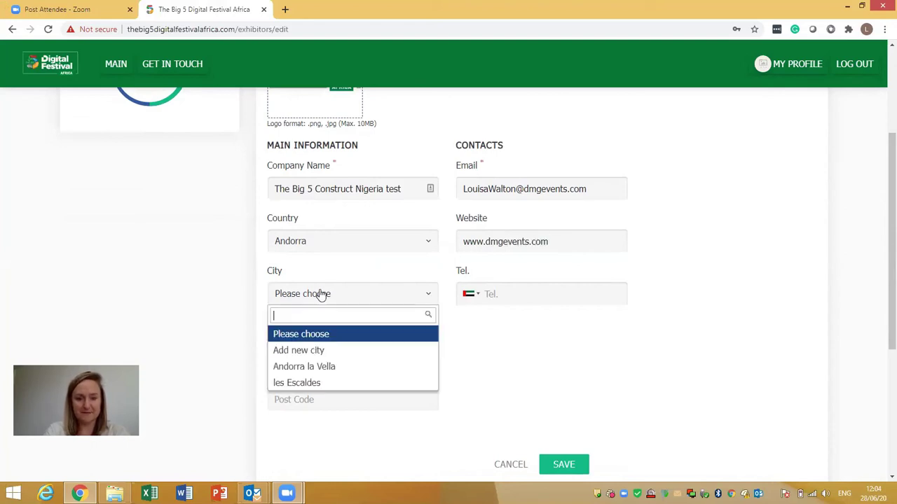
click(300, 367)
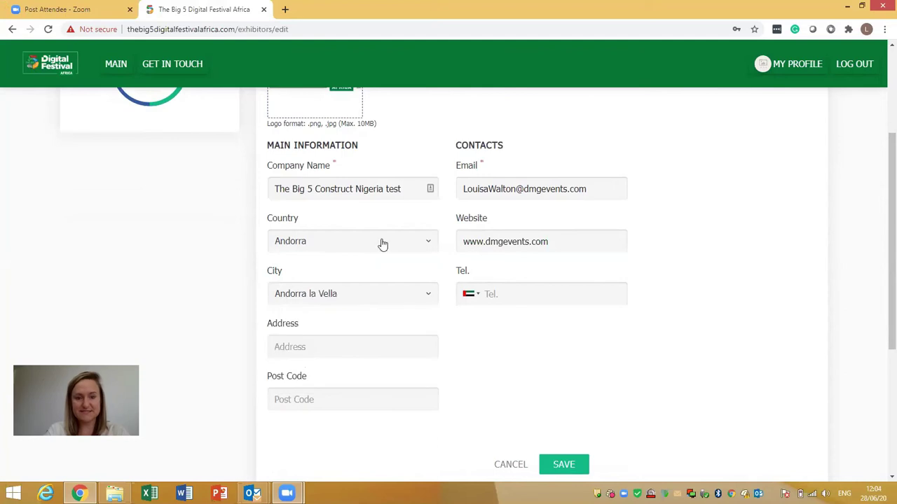
click(554, 287)
text(2020200220)
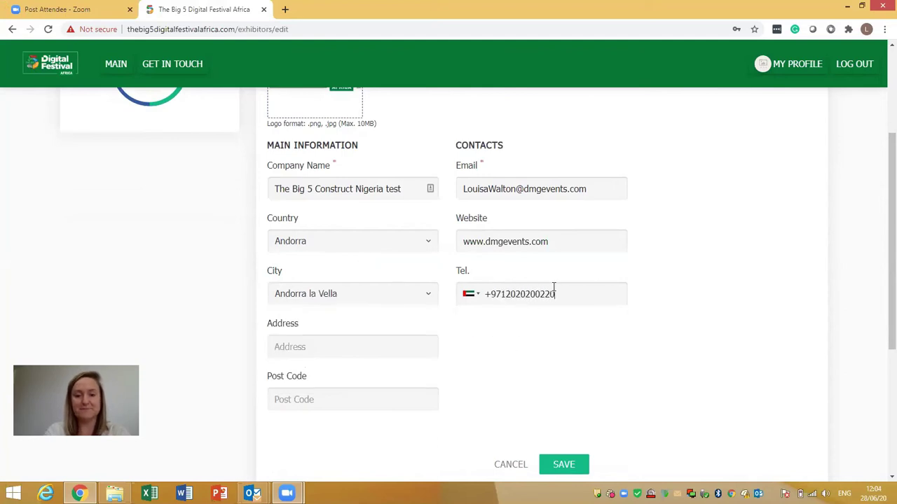
click(334, 346)
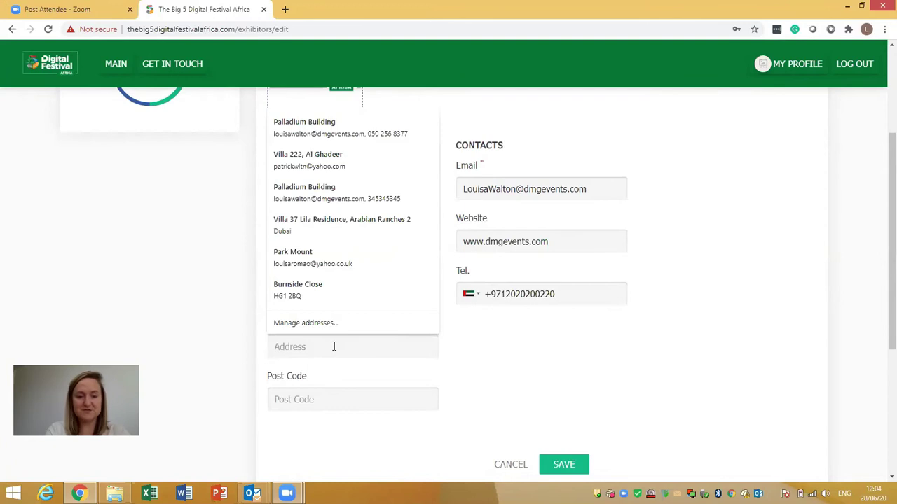
text(sadkaslkd)
click(311, 398)
text(test)
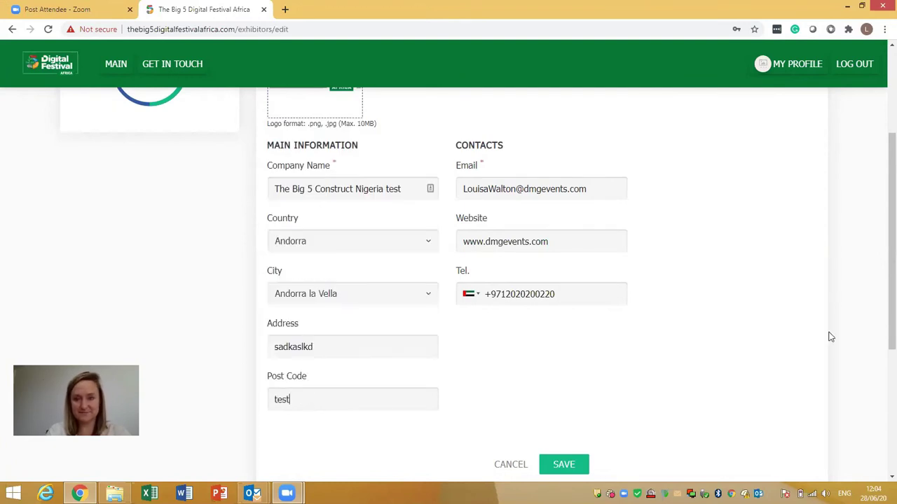
Step: Save the general profile details and dismiss the success message
click(564, 466)
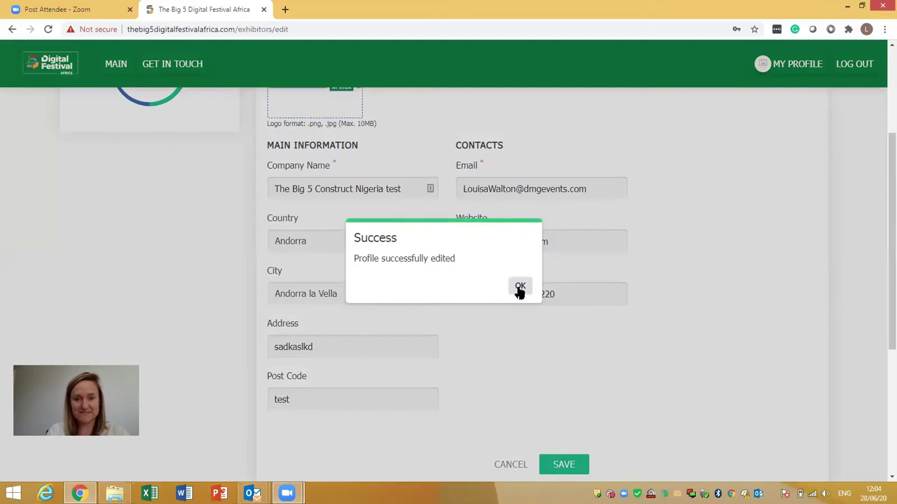
click(520, 287)
scroll(880, 218, up, 1)
scroll(881, 205, up, 2)
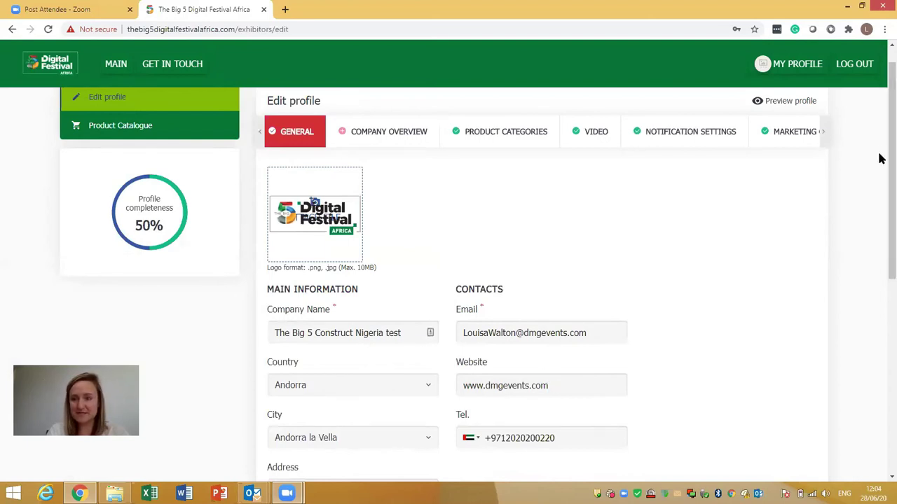
Step: Open the Company Overview tab, review the word-limit guidance, and focus the empty editor
scroll(881, 129, up, 1)
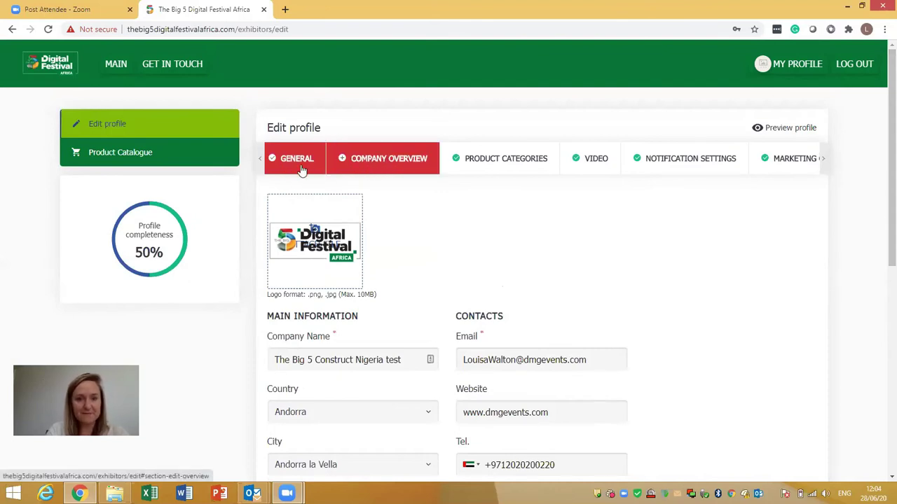
click(361, 161)
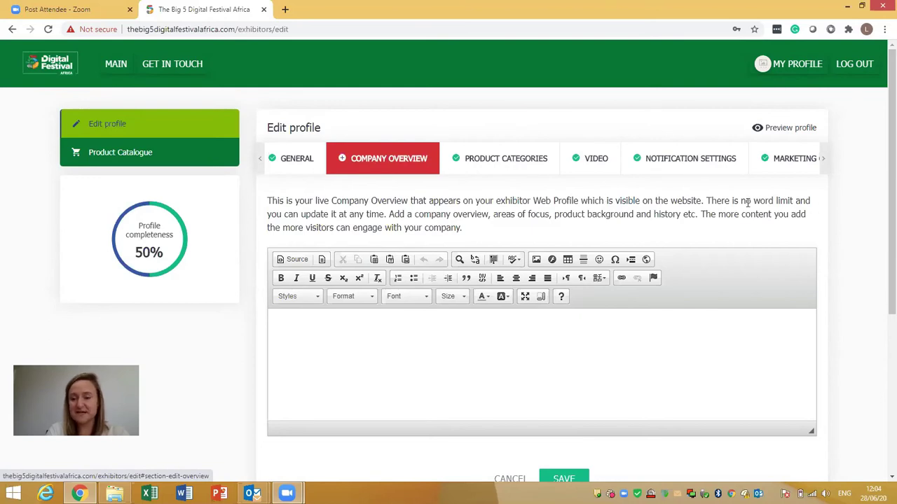
drag(741, 202, 769, 202)
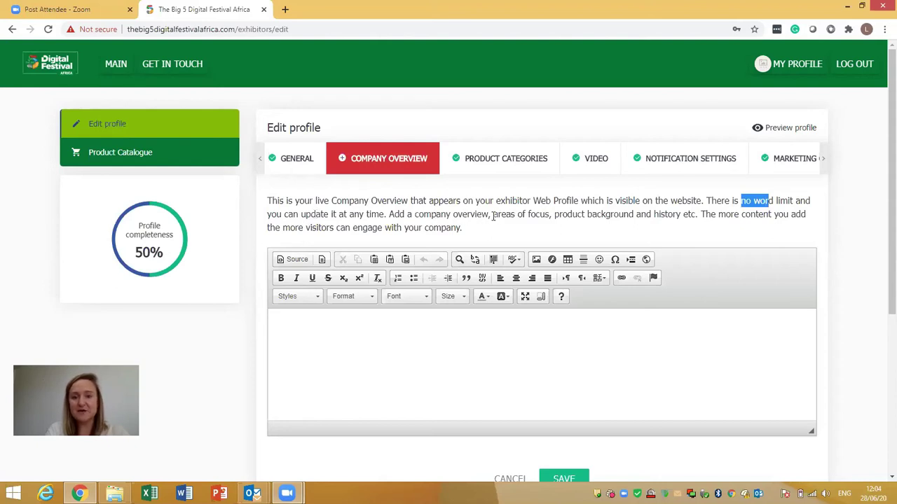
drag(494, 215, 632, 213)
click(694, 212)
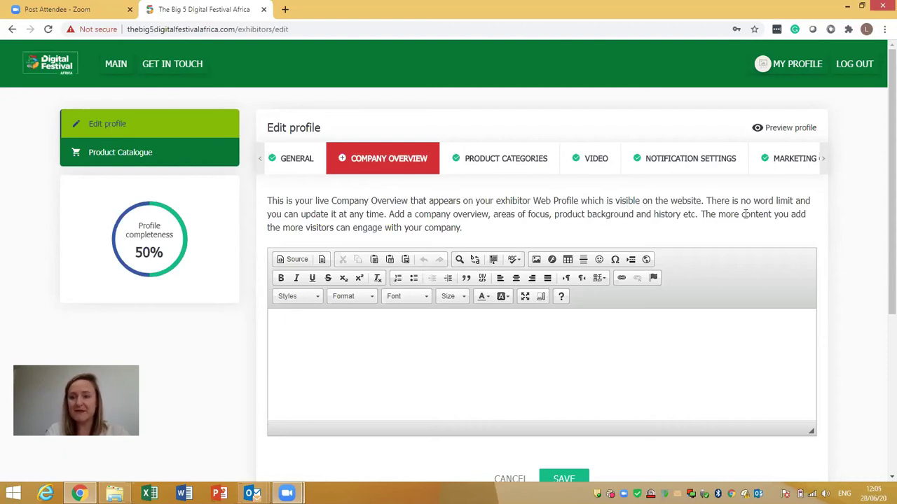
click(337, 386)
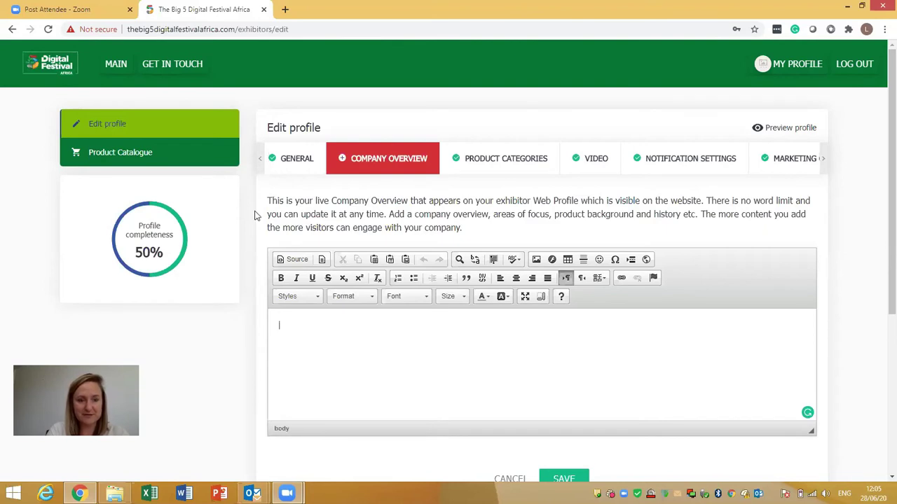
Step: Copy all text from the Company Overview Word document and return to the portal in Chrome
key(alt+Tab)
double_click(226, 167)
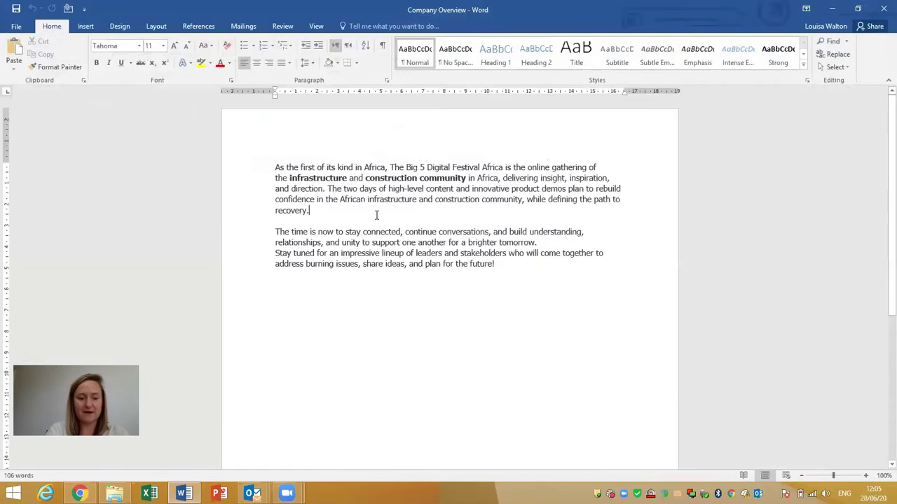
key(ctrl+a)
key(ctrl+c)
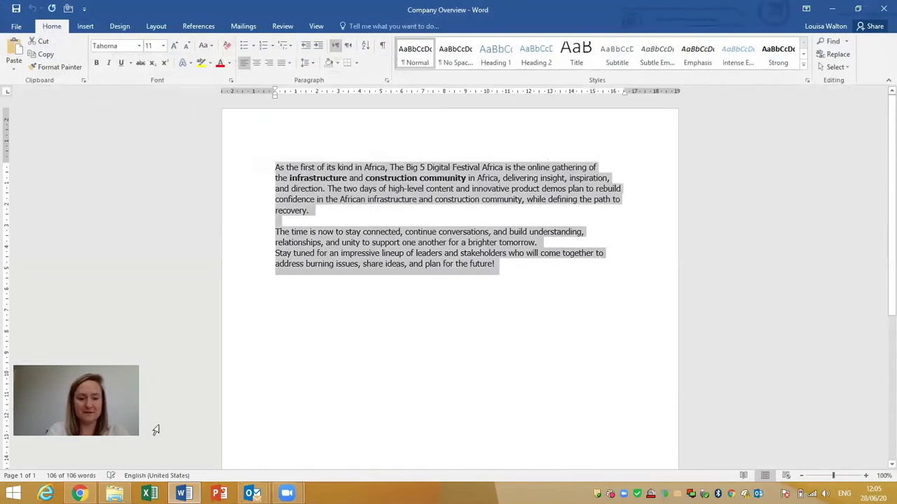
click(181, 492)
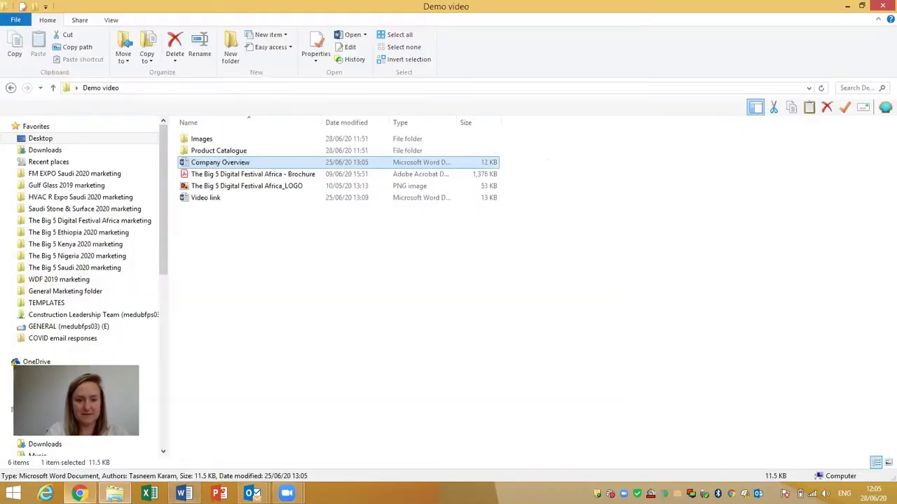
click(79, 493)
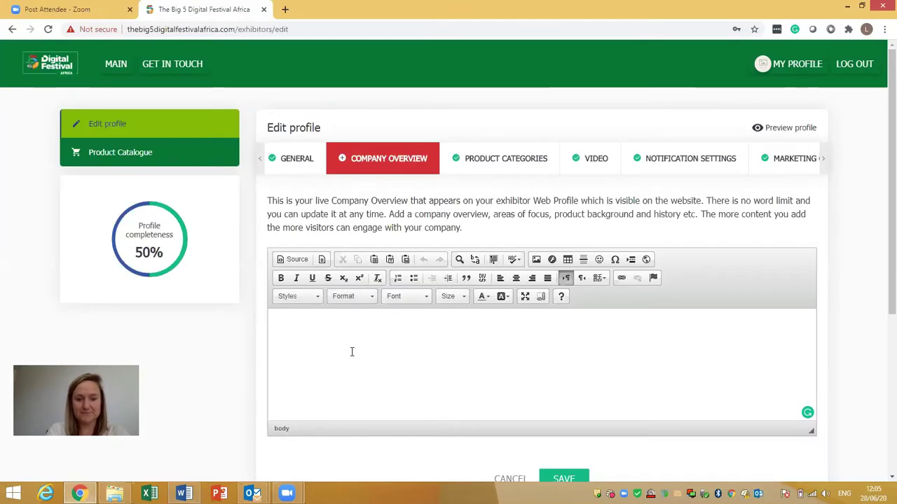
Step: Paste the overview text and make 'infrastructure and construction community' bold at a larger font size
key(ctrl+v)
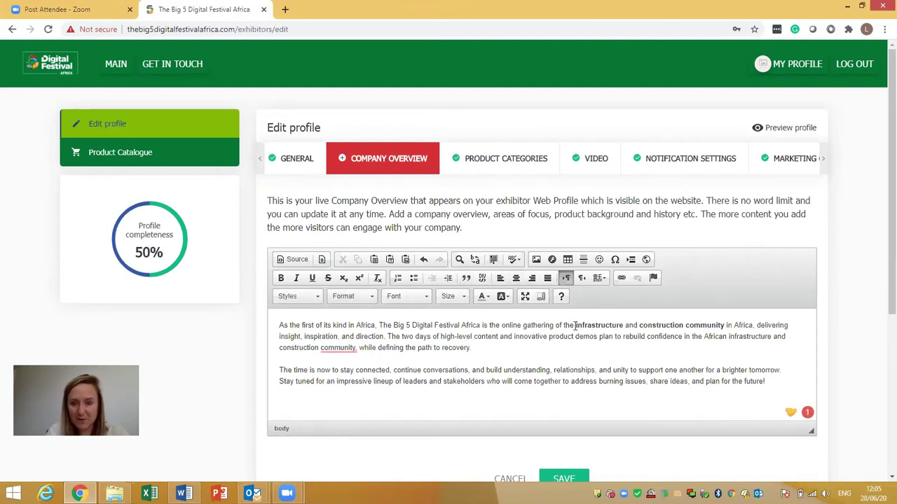
drag(575, 325, 723, 325)
key(ctrl+b)
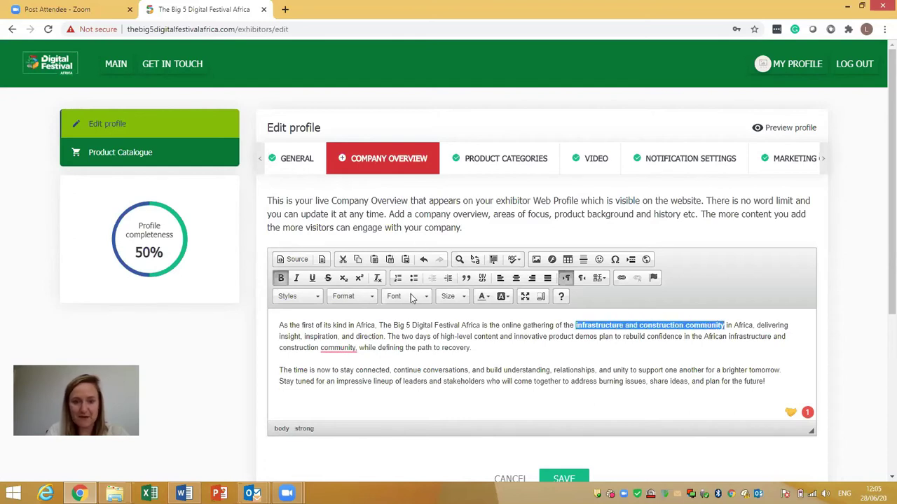
click(454, 295)
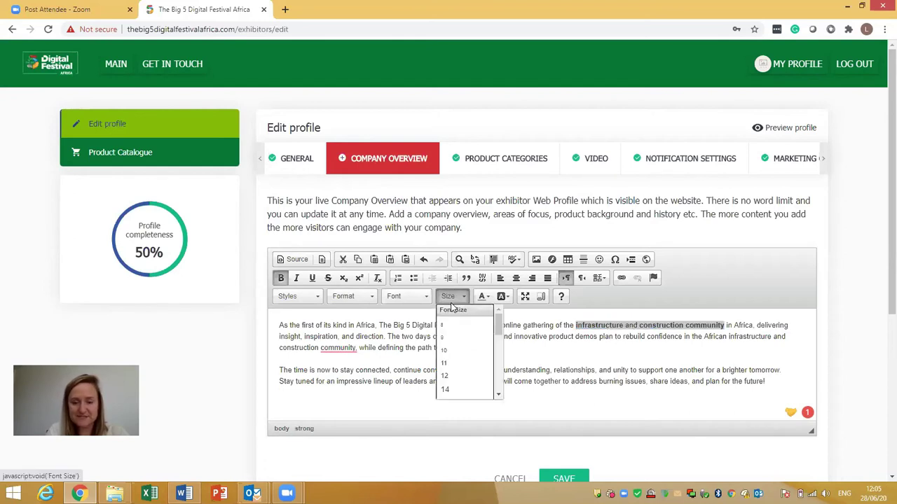
click(447, 378)
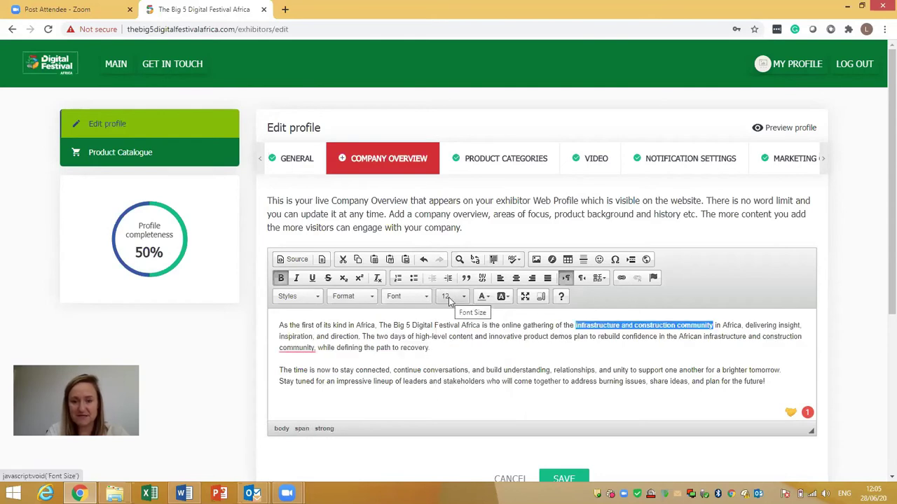
click(449, 300)
click(460, 390)
click(533, 335)
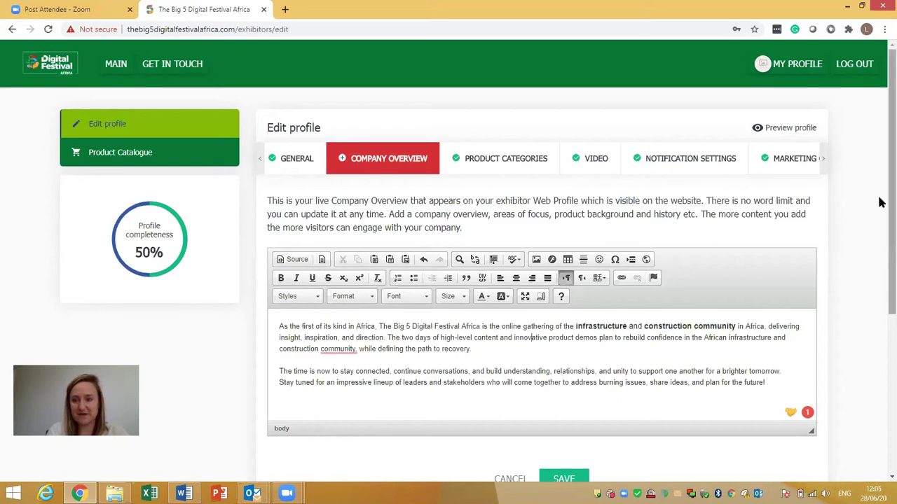
Step: Save the company overview and dismiss the success message
scroll(881, 262, down, 2)
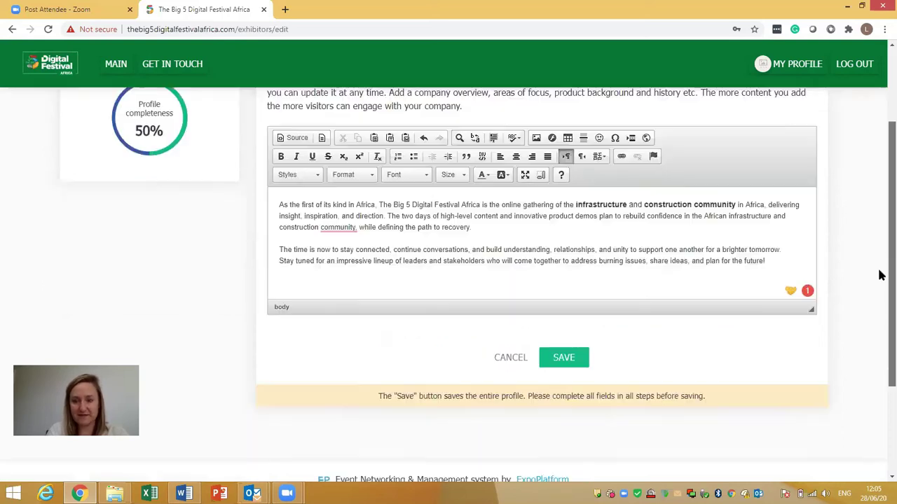
click(564, 357)
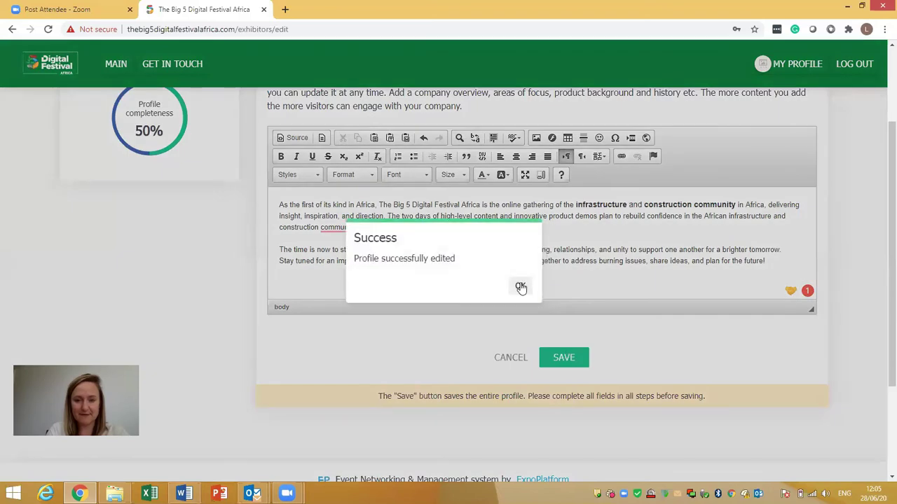
click(521, 287)
scroll(880, 278, up, 3)
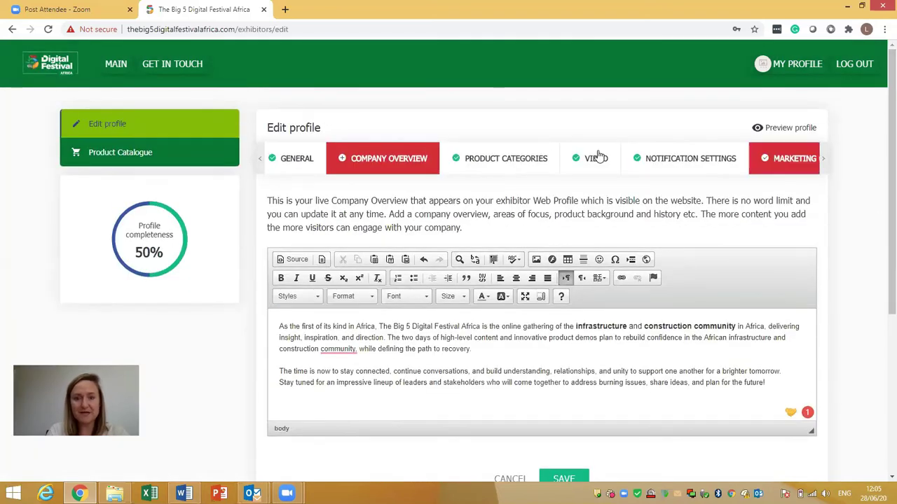
Step: Add Safety & Security, Elevators & Escalators and Commercial Cleaning & Hygiene under Building Services
click(504, 156)
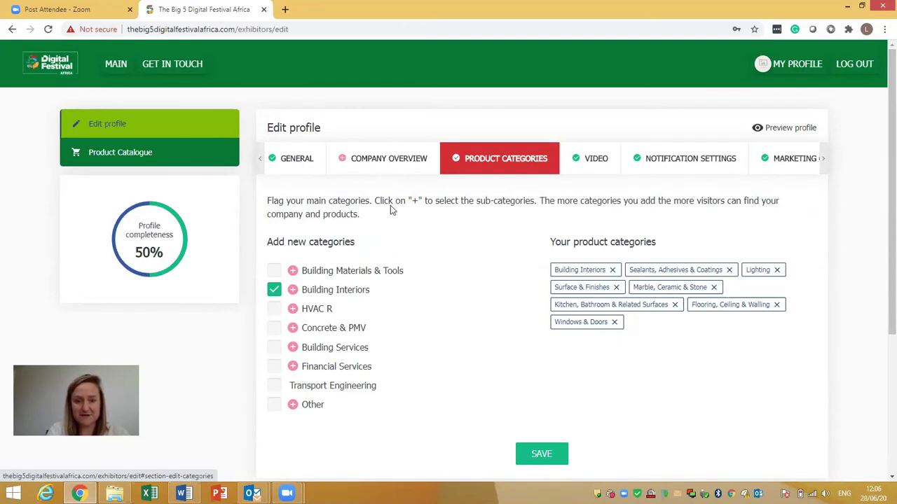
click(293, 348)
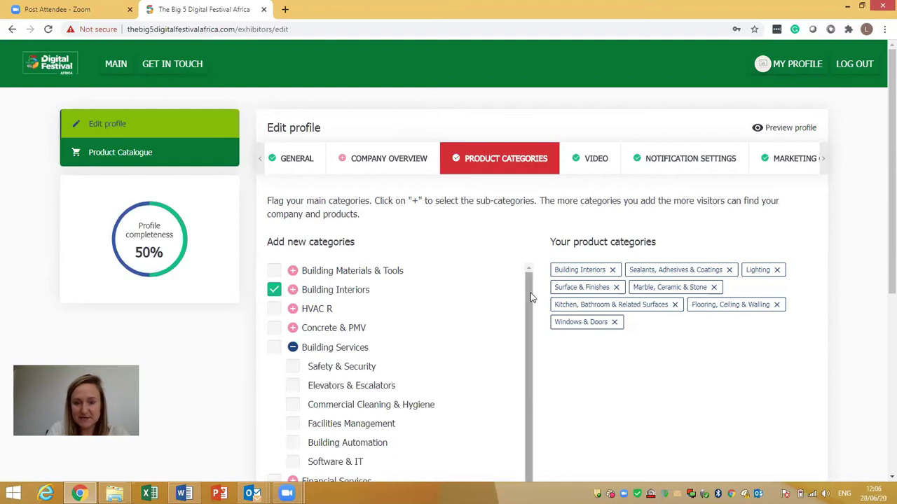
drag(531, 293, 527, 327)
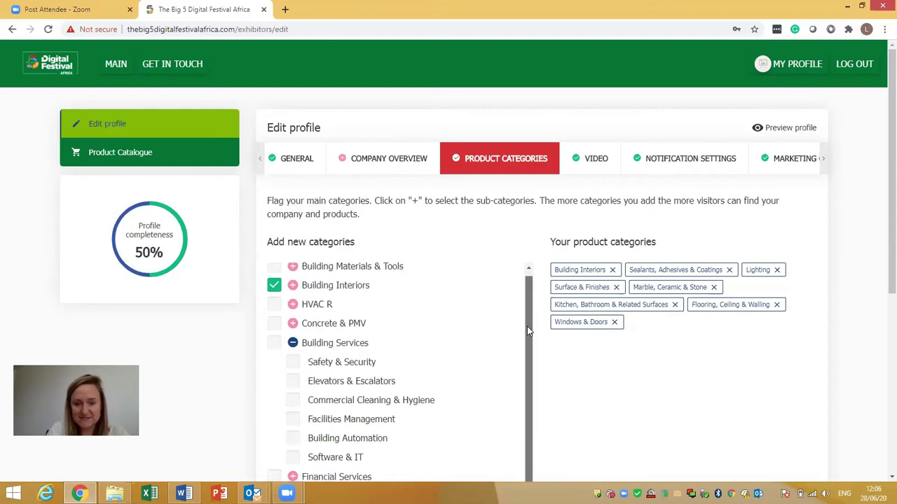
click(294, 364)
click(293, 382)
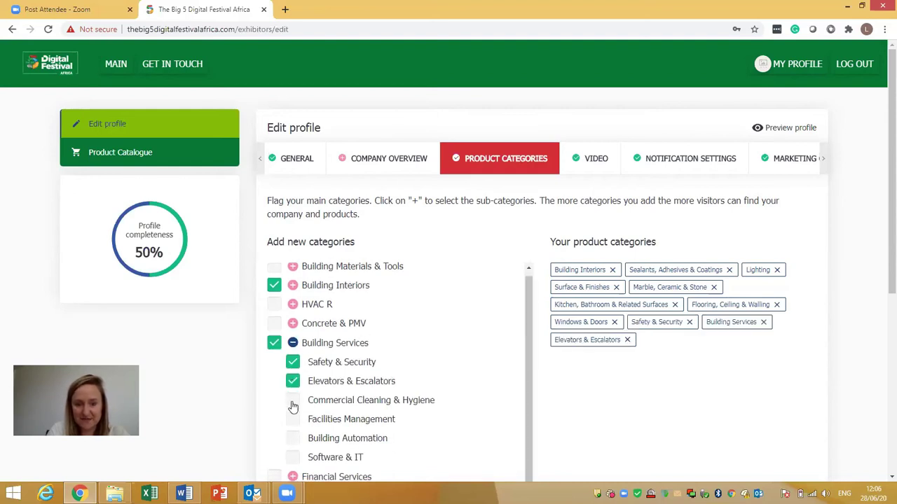
click(293, 401)
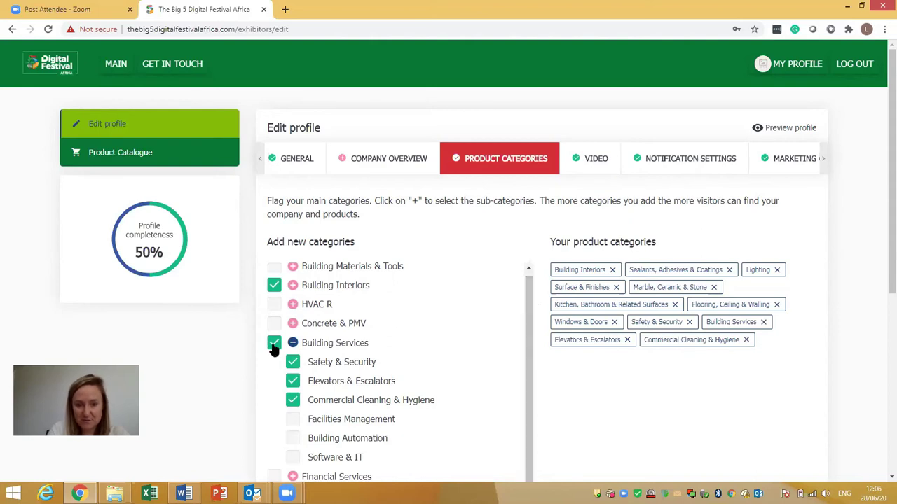
Step: Remove the Building Services parent tag from the selected categories
click(293, 285)
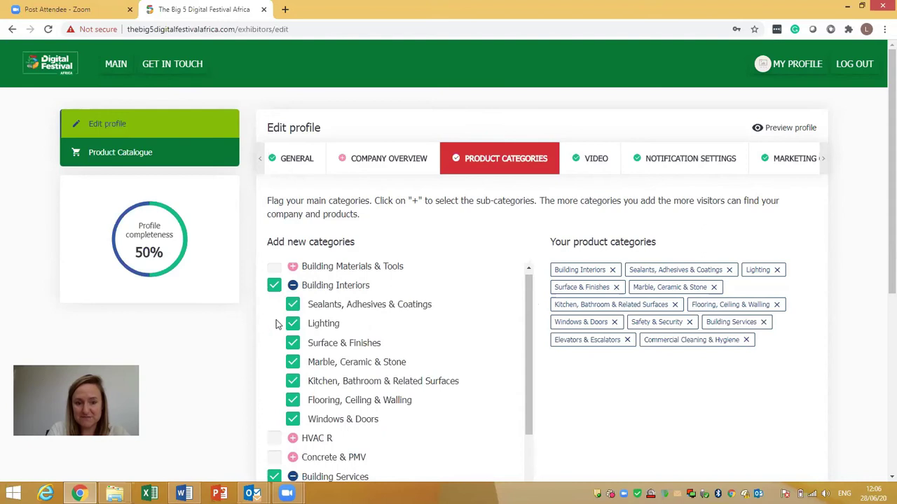
click(293, 285)
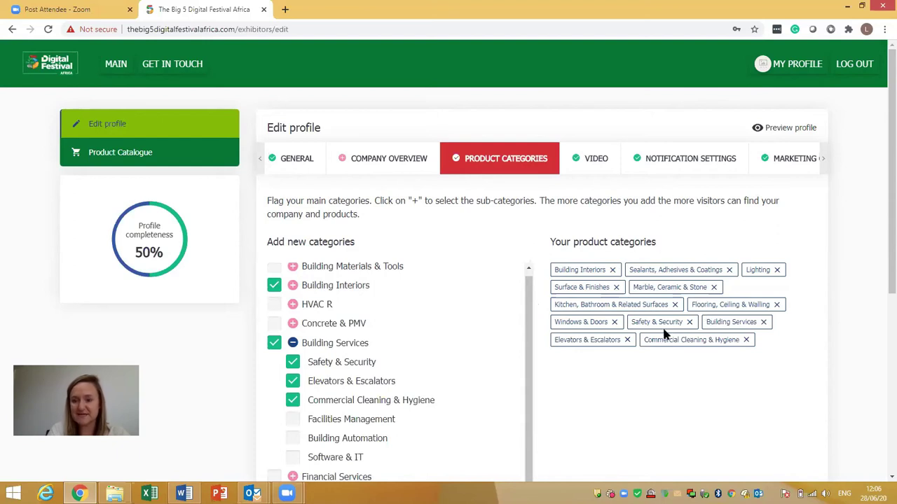
click(765, 322)
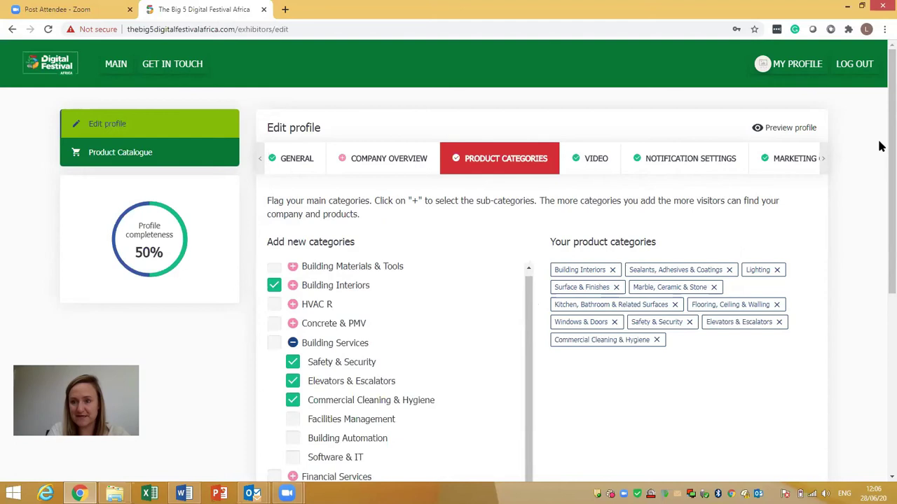
Step: Remove the Building Services tag again, save the categories and dismiss the confirmation
drag(884, 147, 882, 198)
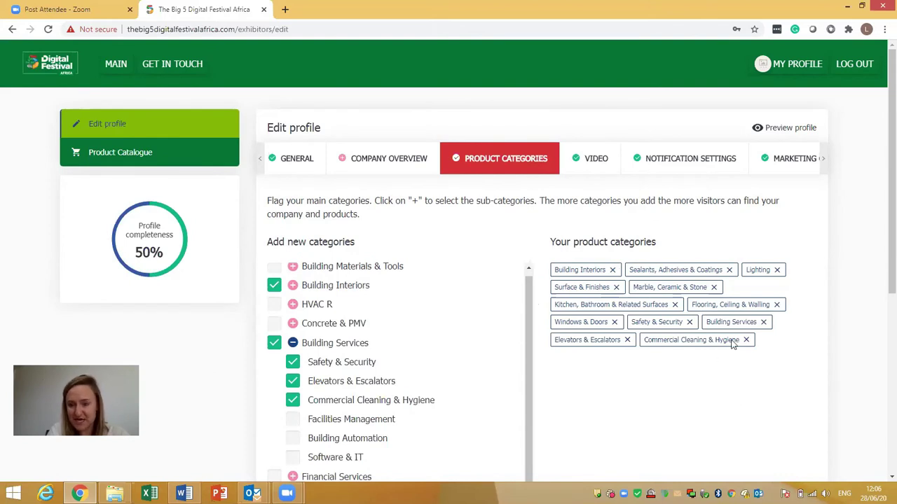
click(764, 322)
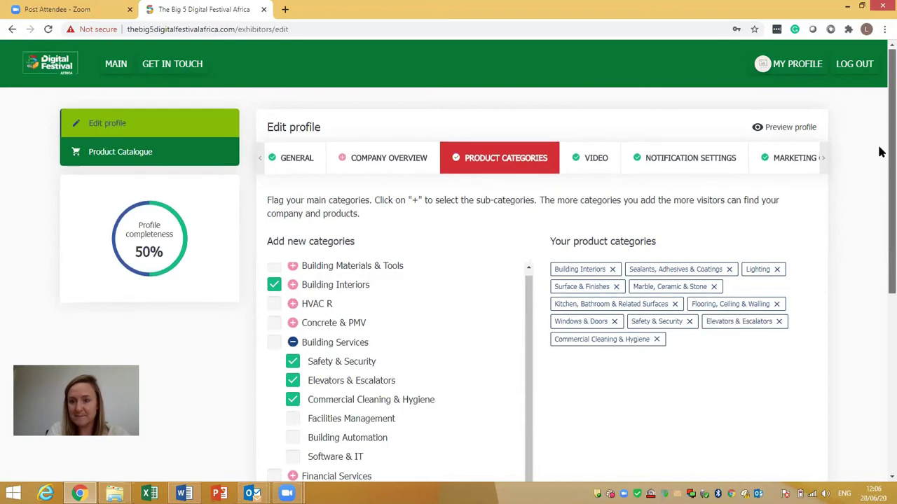
scroll(880, 181, down, 1)
scroll(880, 181, down, 1)
scroll(881, 236, up, 1)
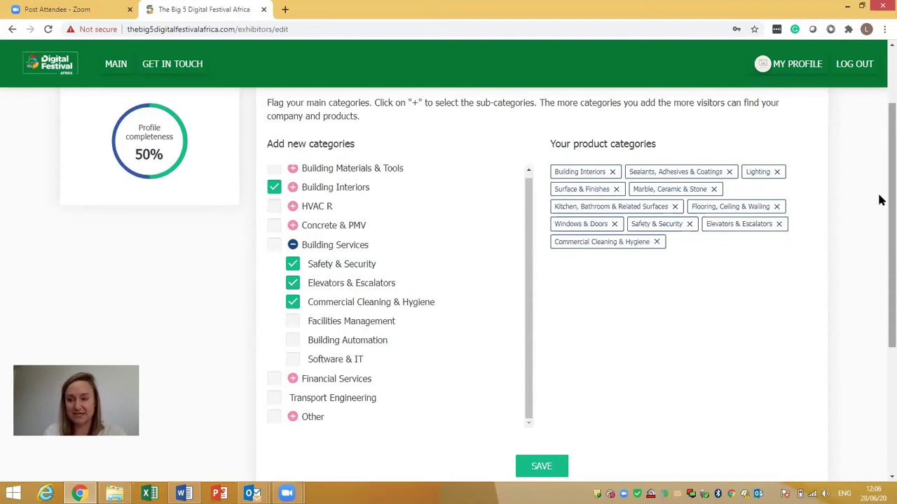
scroll(881, 200, down, 1)
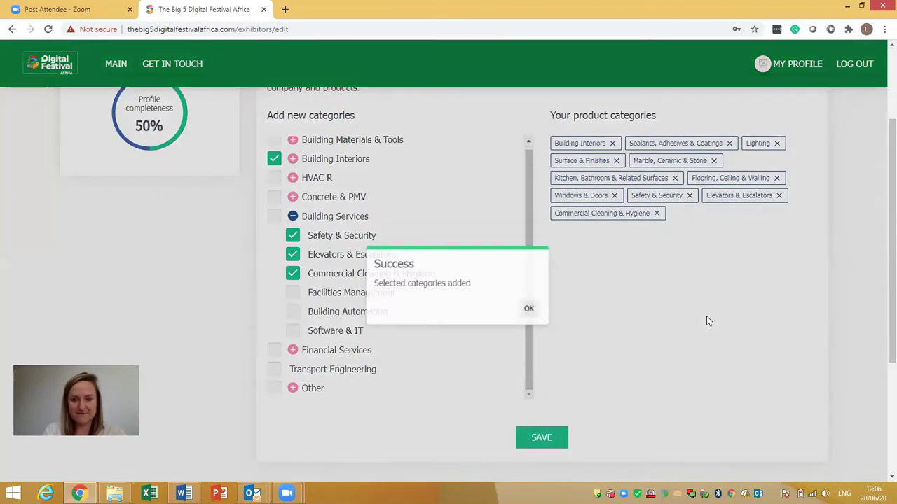
click(525, 288)
drag(881, 271, 881, 203)
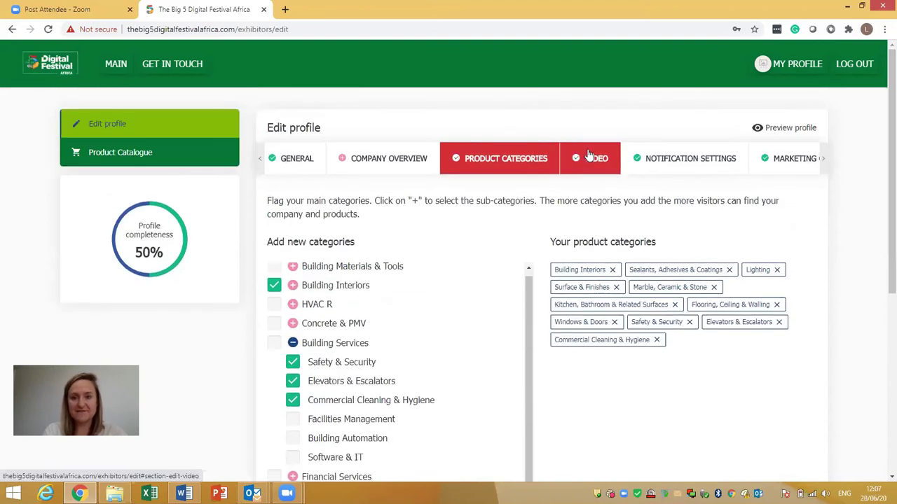
Step: Clear the old YouTube link from the profile's Video field
click(589, 156)
drag(497, 242, 336, 243)
key(BackSpace)
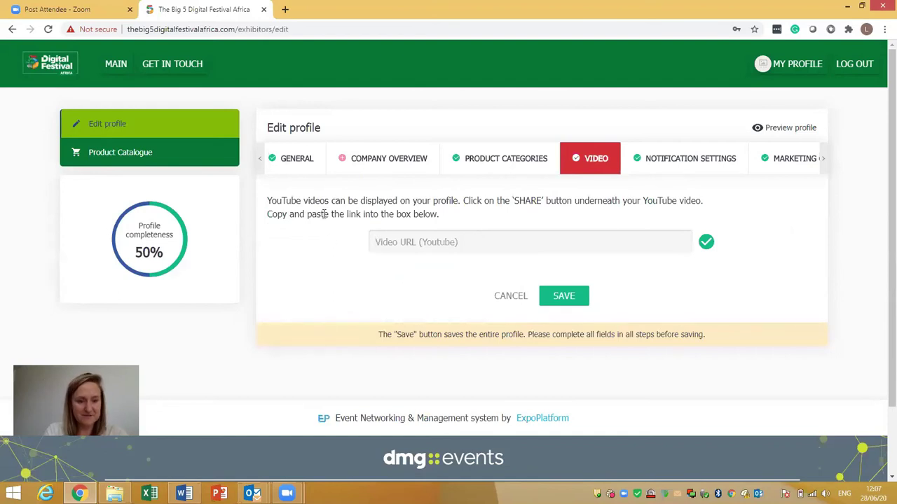
key(alt+Tab)
Step: Copy the YouTube watch URL from the Video link document into the portal's video field
double_click(226, 198)
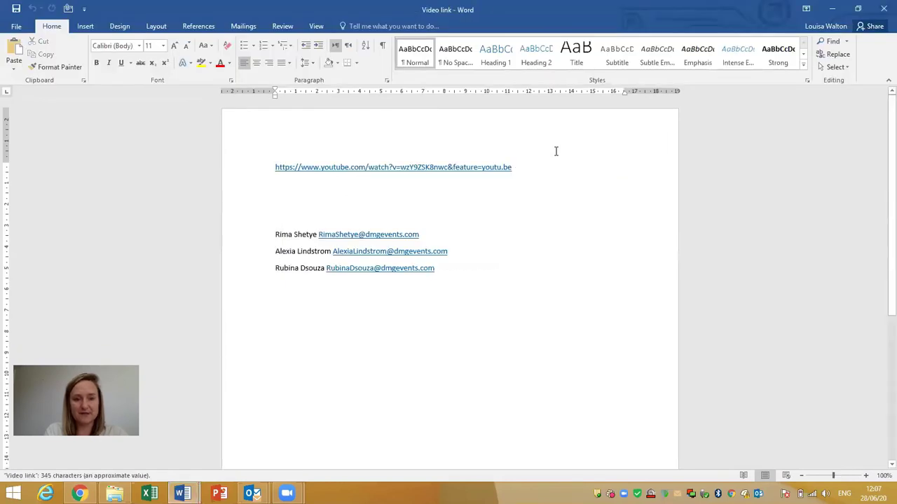
drag(527, 167, 274, 166)
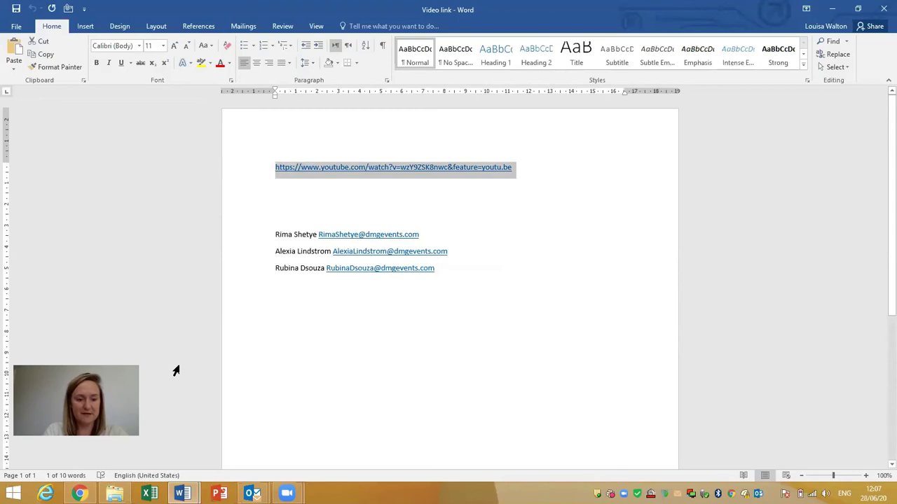
key(ctrl+c)
key(alt+Tab)
key(ctrl+v)
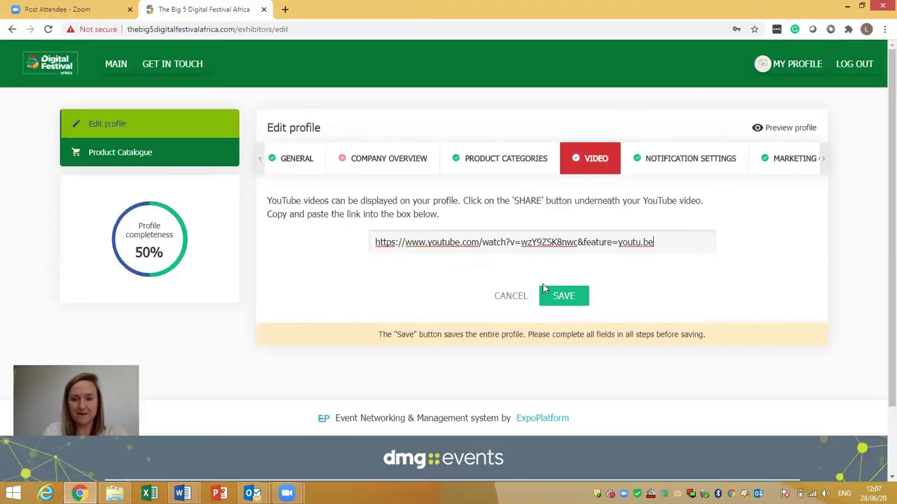
Step: Save the profile with the new YouTube link and dismiss the success confirmation
click(563, 297)
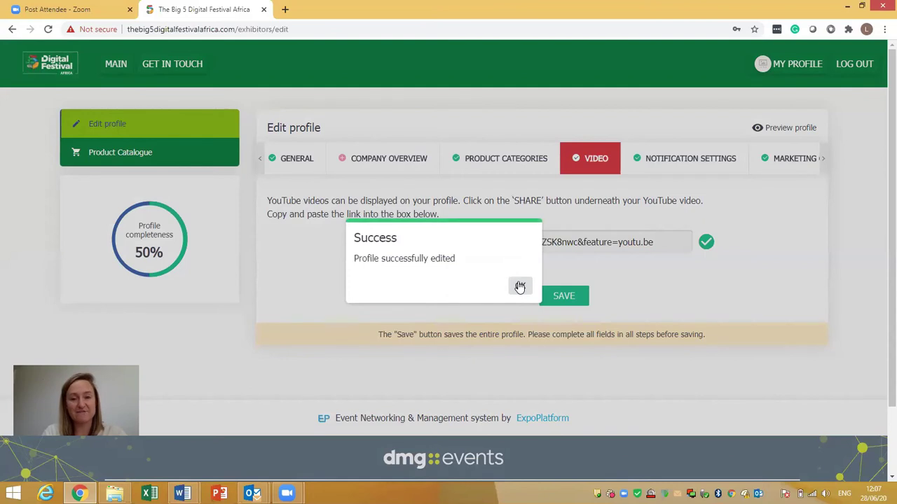
click(520, 287)
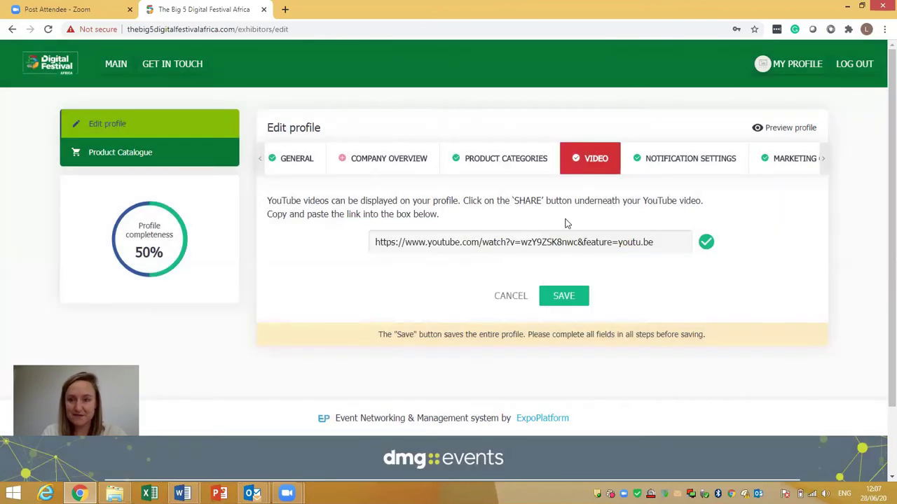
Step: Switch on rescheduled-appointment email notifications so all four are enabled, and save
click(691, 161)
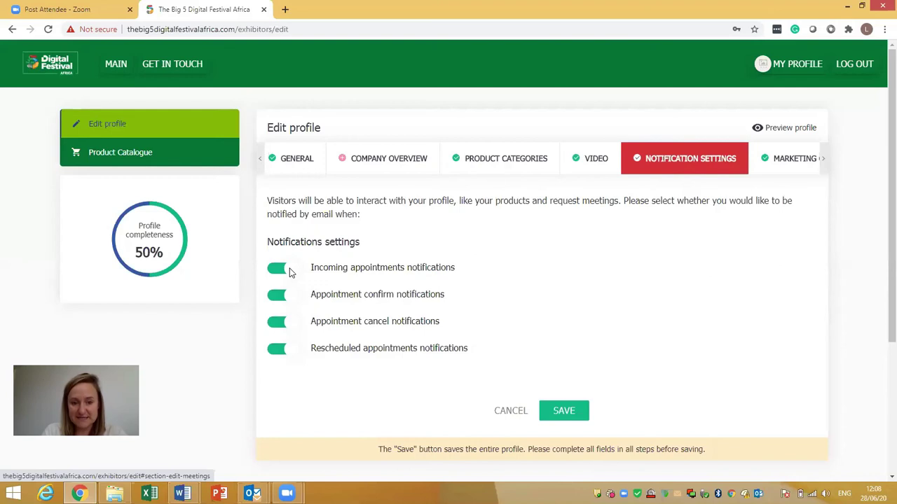
click(287, 271)
click(282, 270)
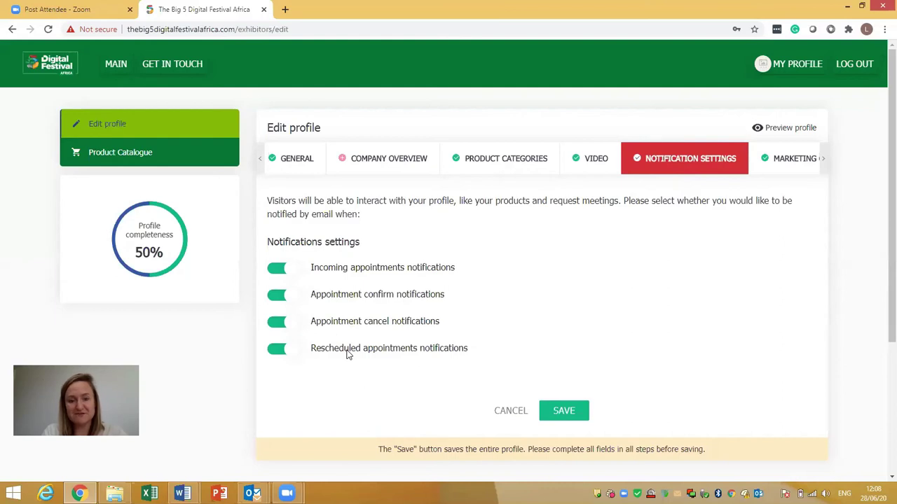
click(278, 350)
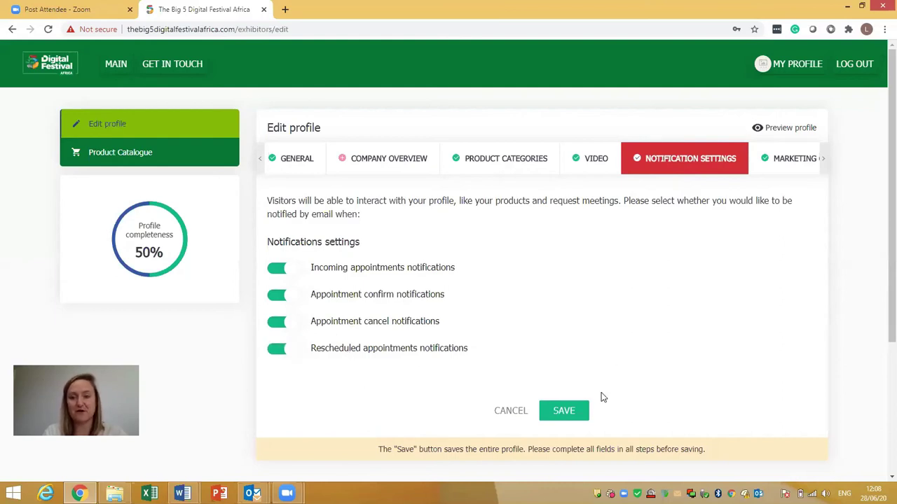
click(567, 412)
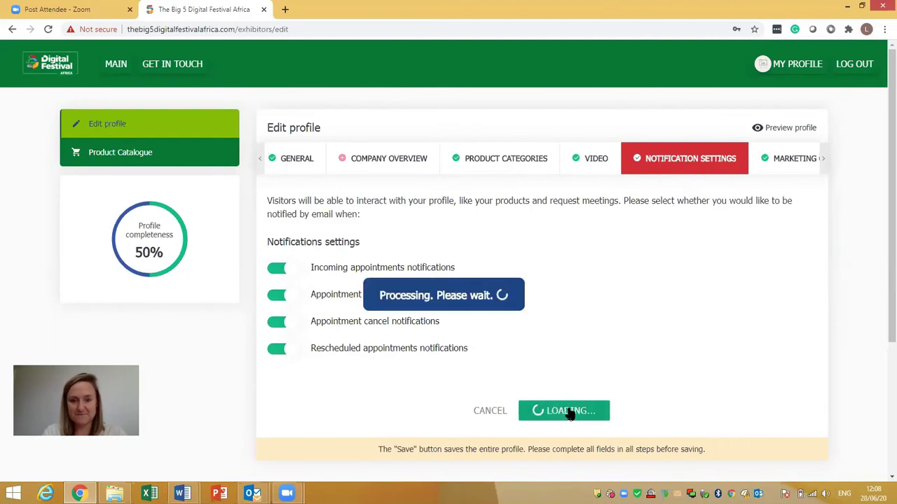
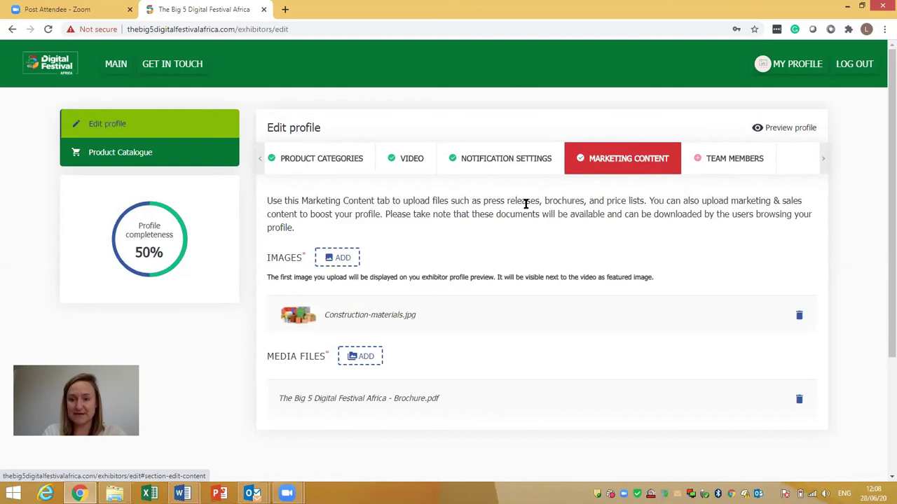
Step: Add 'construction product 2' from the Product Catalogue folder as a second marketing image and save
click(341, 259)
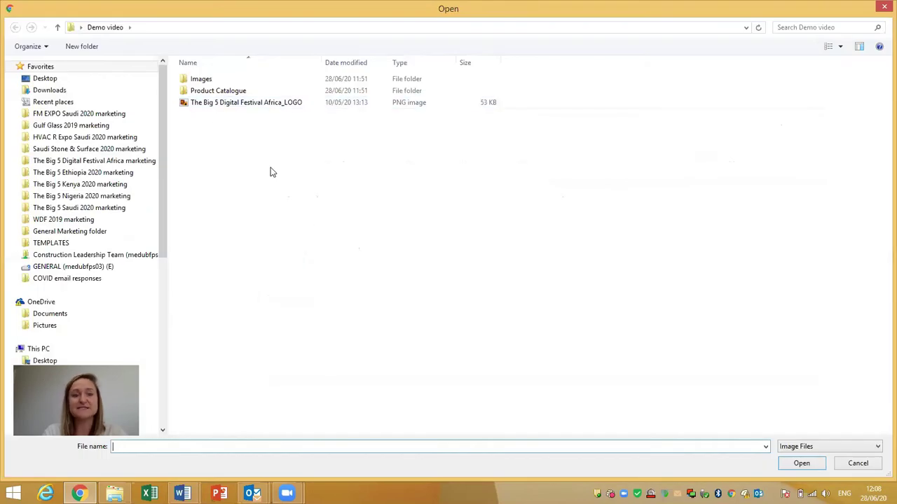
double_click(240, 90)
click(217, 103)
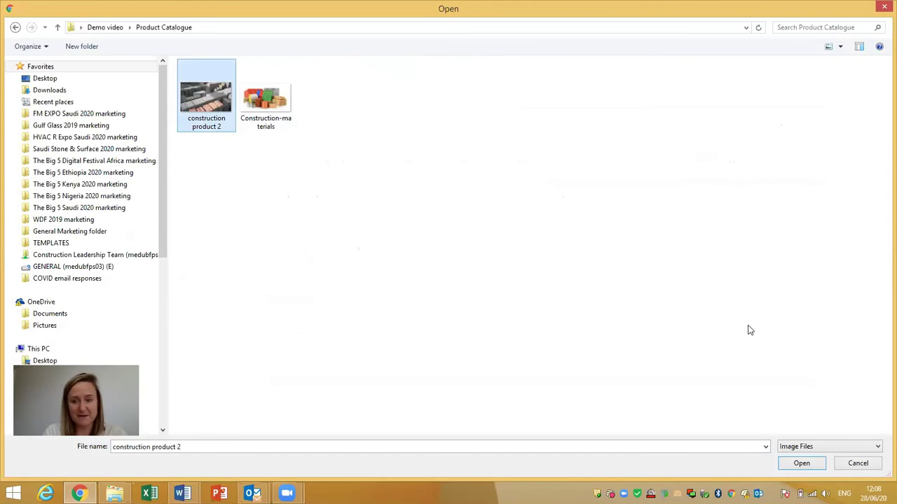
click(802, 464)
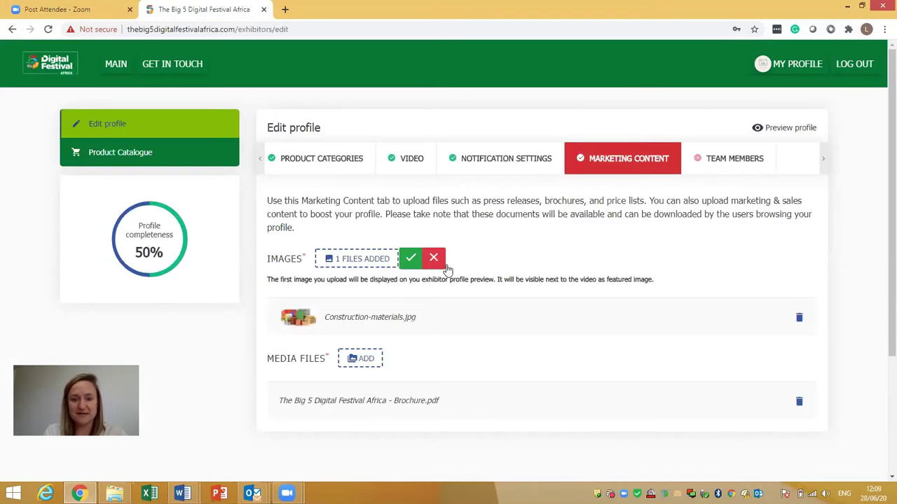
click(411, 260)
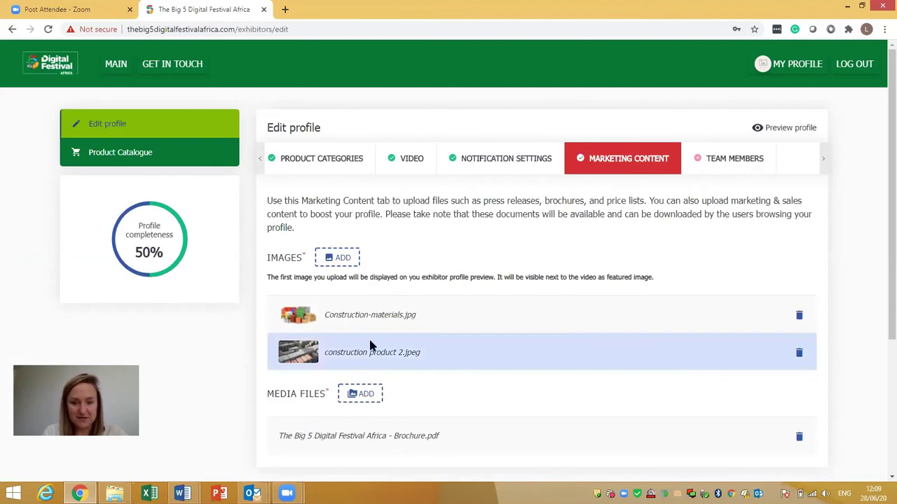
Step: Delete the construction product 2.jpeg image and confirm, leaving only Construction-materials.jpg
click(800, 355)
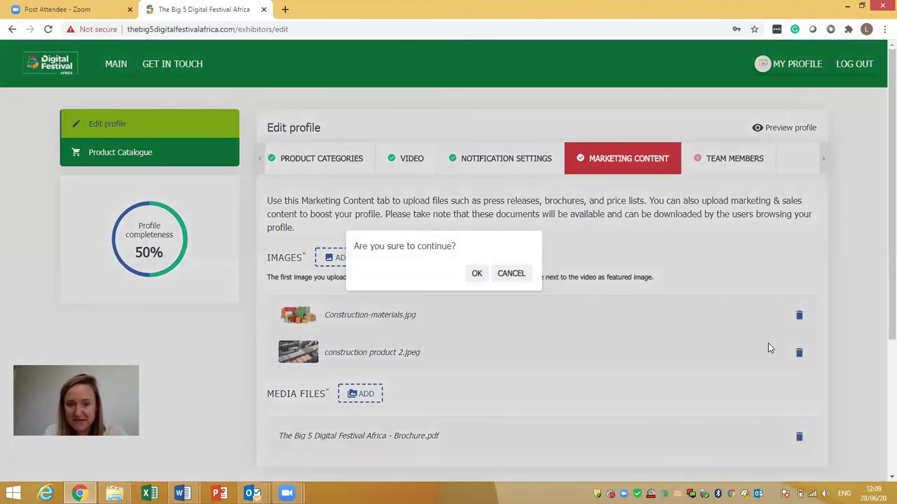
click(477, 275)
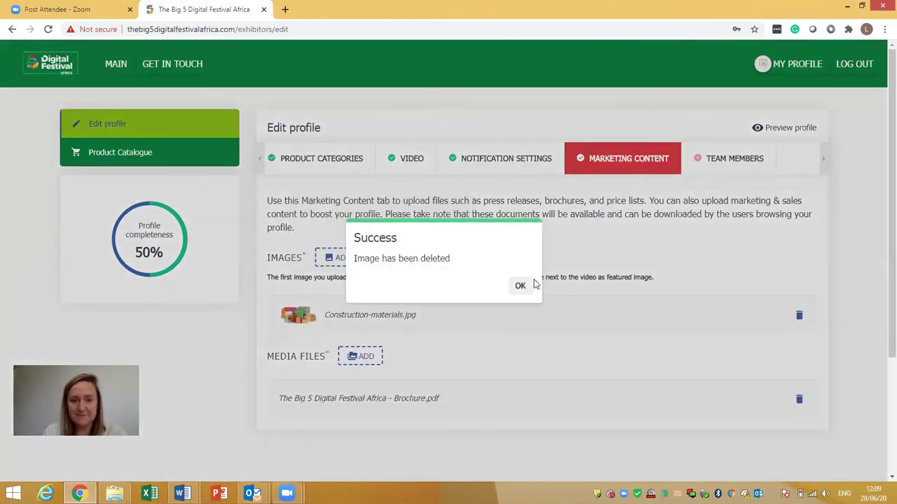
click(515, 287)
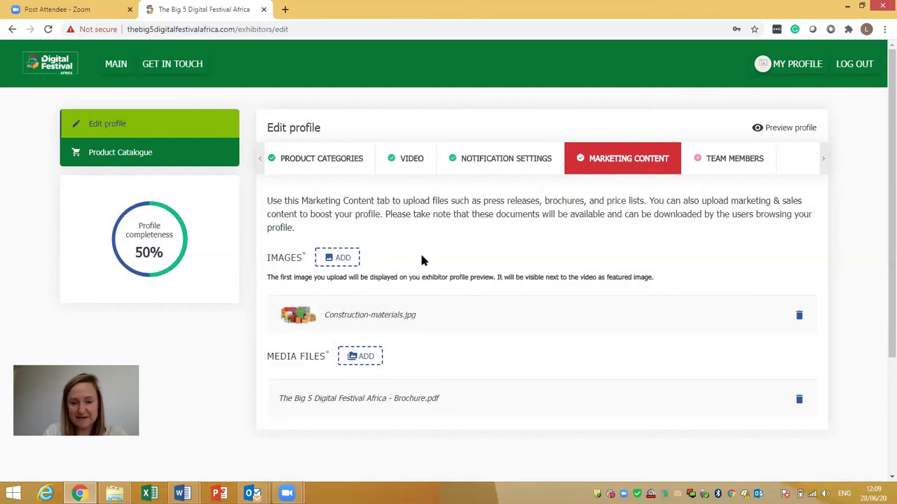
click(363, 357)
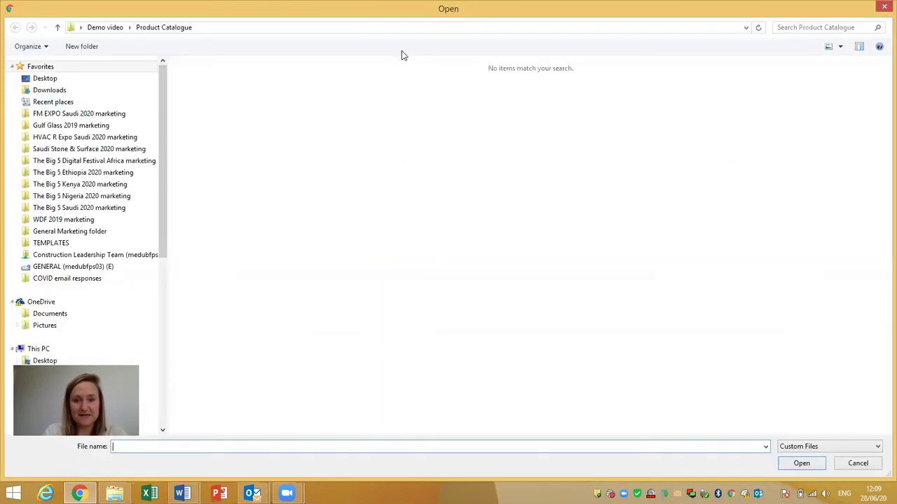
click(48, 81)
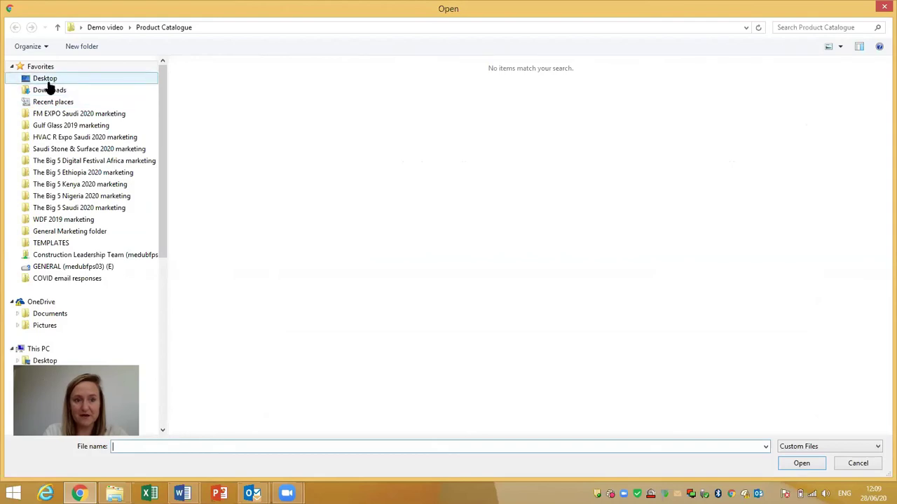
click(117, 28)
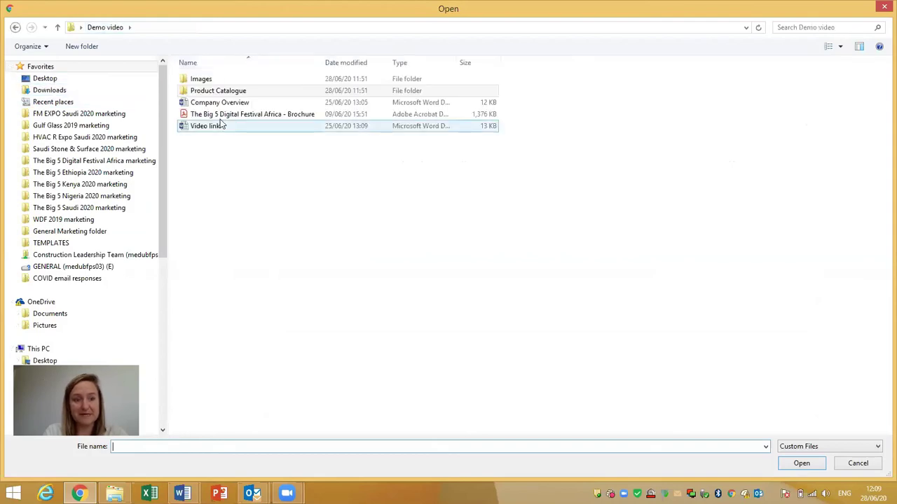
click(229, 114)
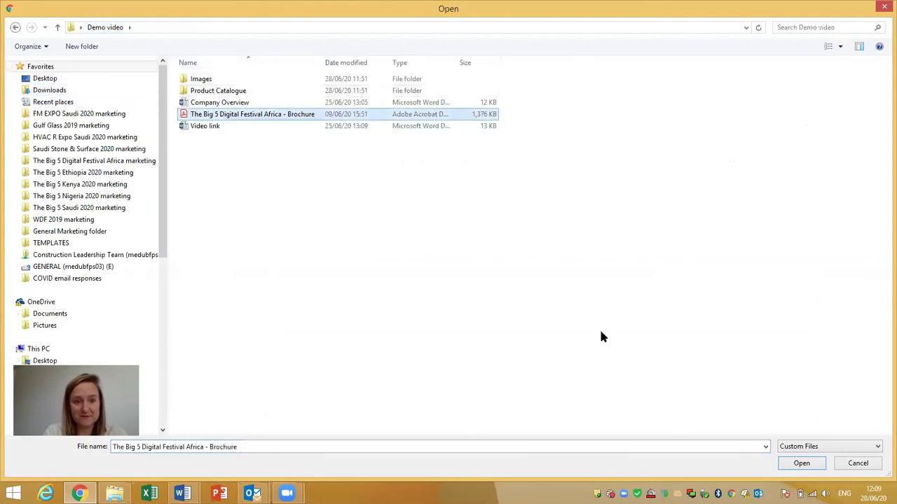
click(807, 463)
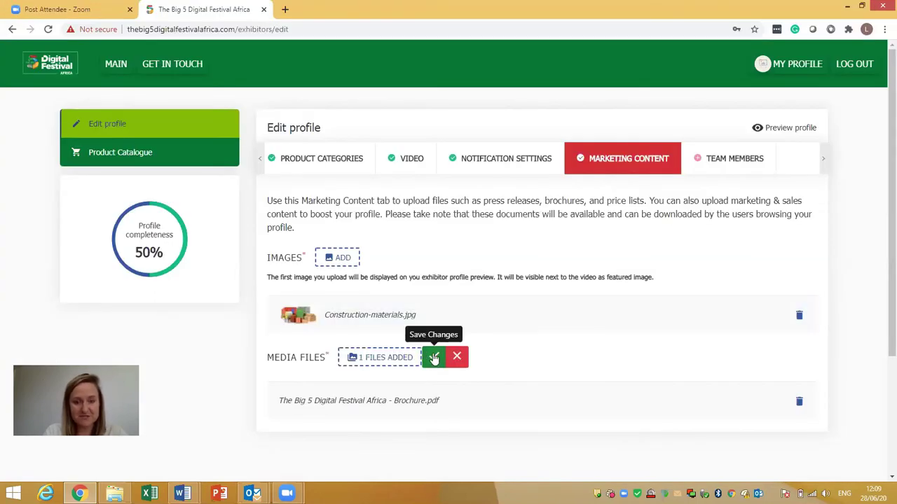
click(434, 359)
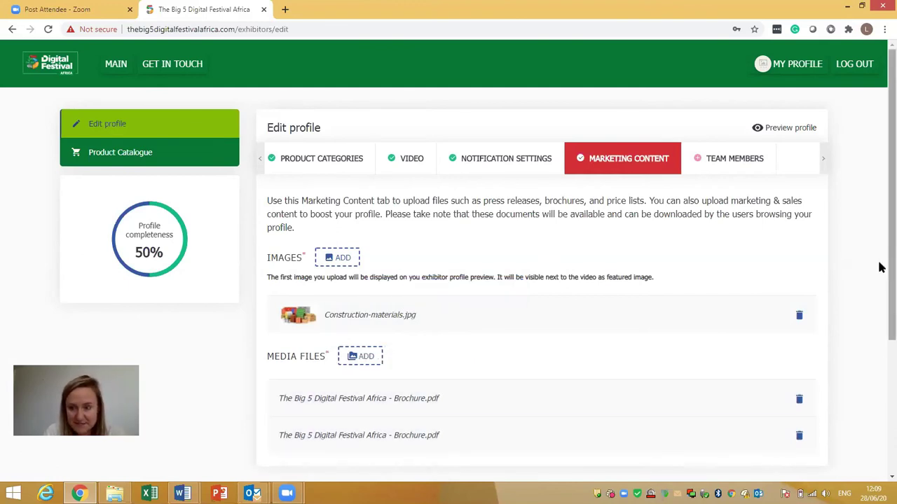
scroll(882, 268, down, 2)
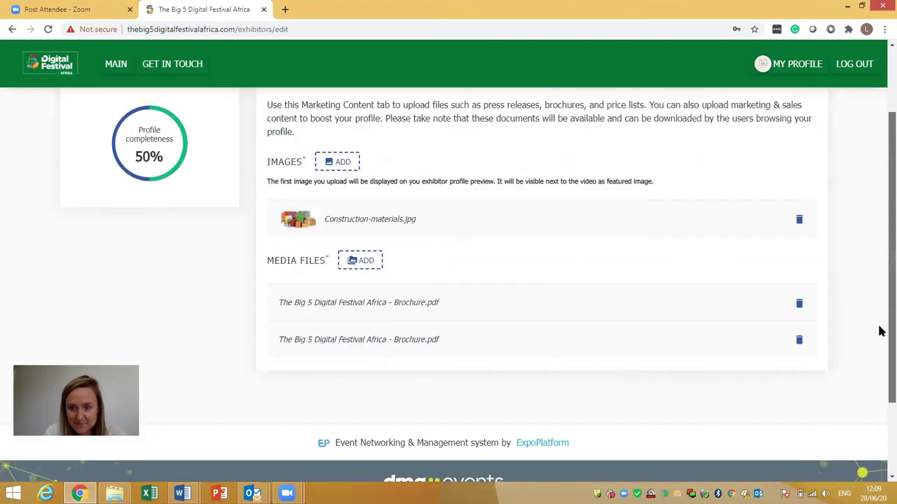
click(800, 342)
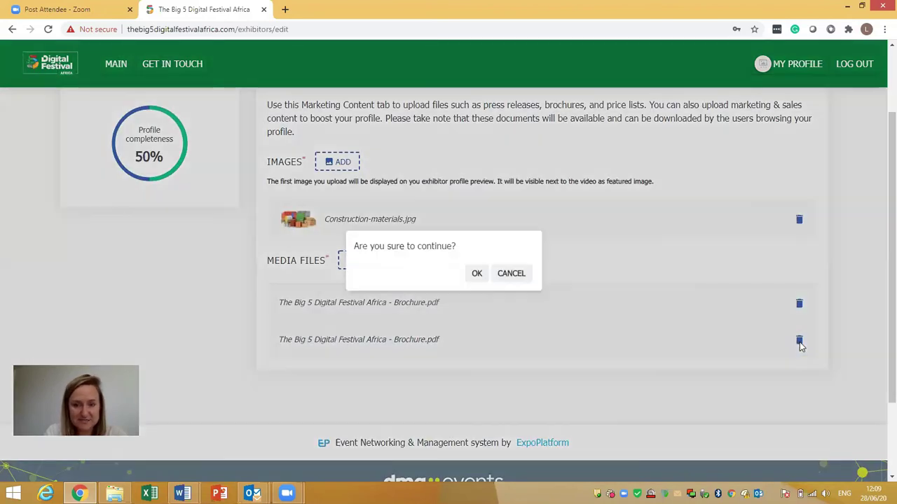
click(474, 278)
click(519, 286)
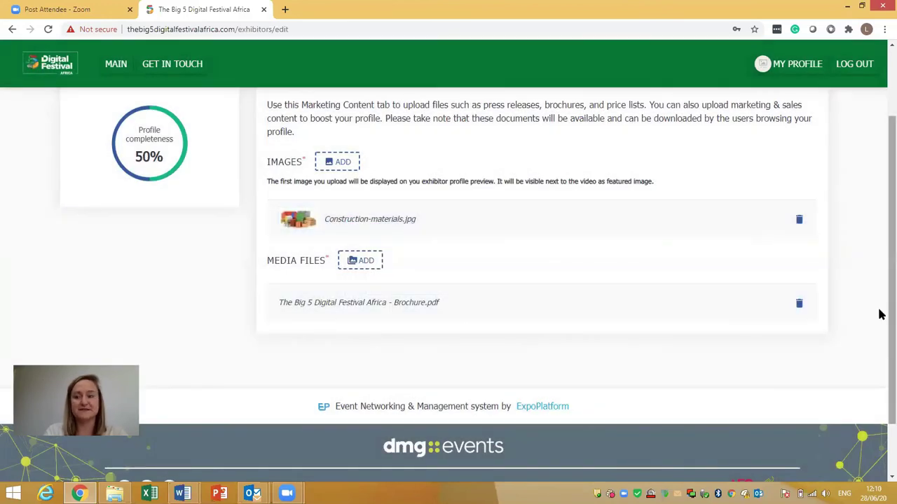
scroll(882, 252, up, 1)
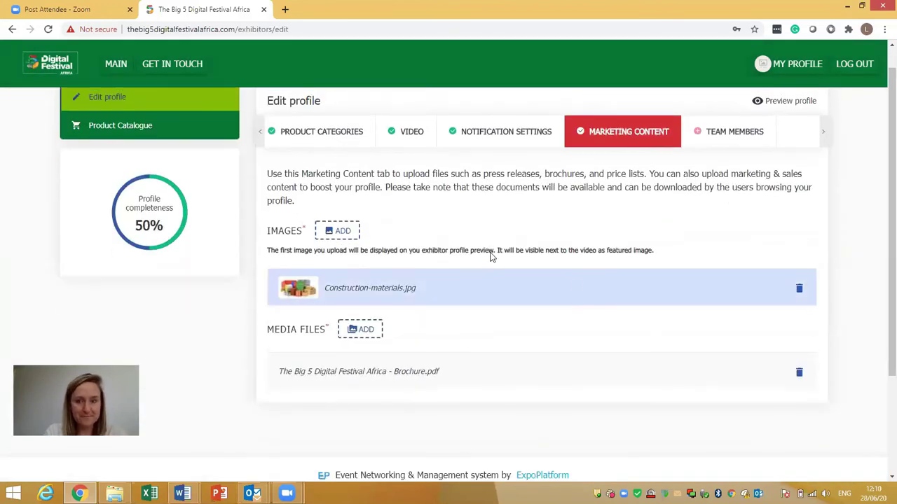
Step: Switch the Edit profile page to the TEAM MEMBERS tab
click(732, 134)
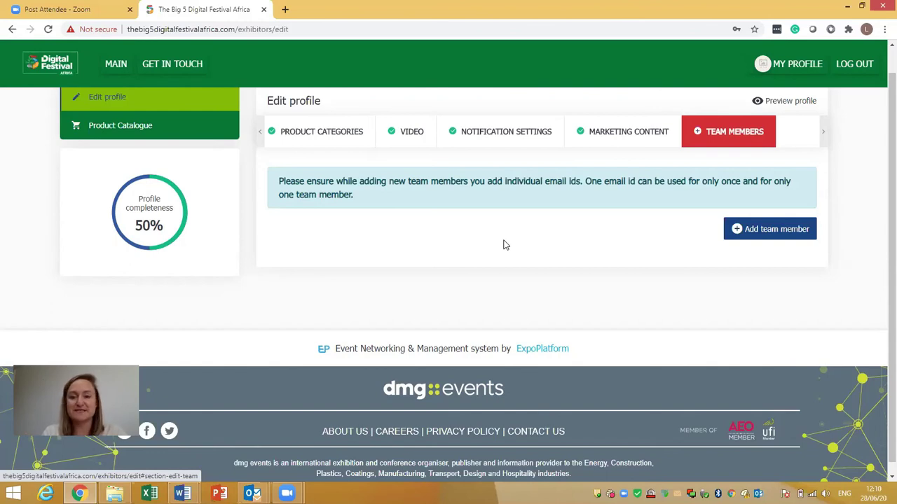
Step: Paste a colleague's work e-mail from the Word contact list into the new member prompt and validate it
click(784, 237)
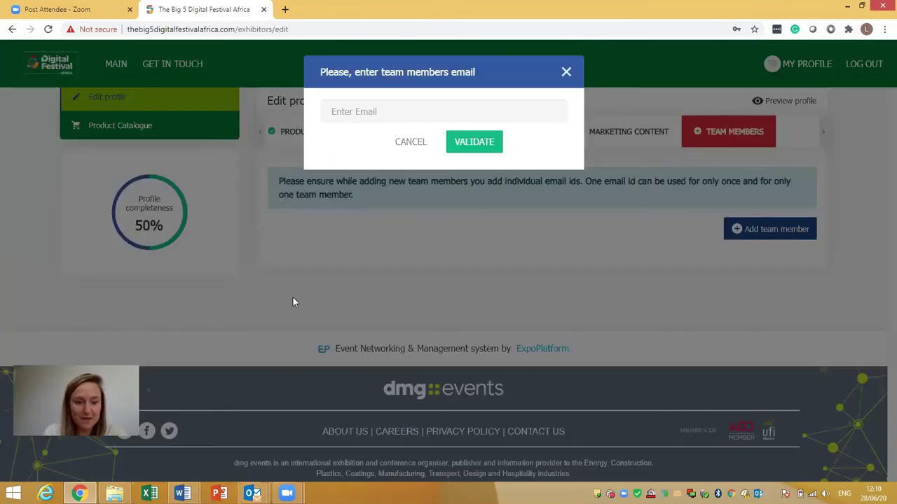
mouse_move(183, 493)
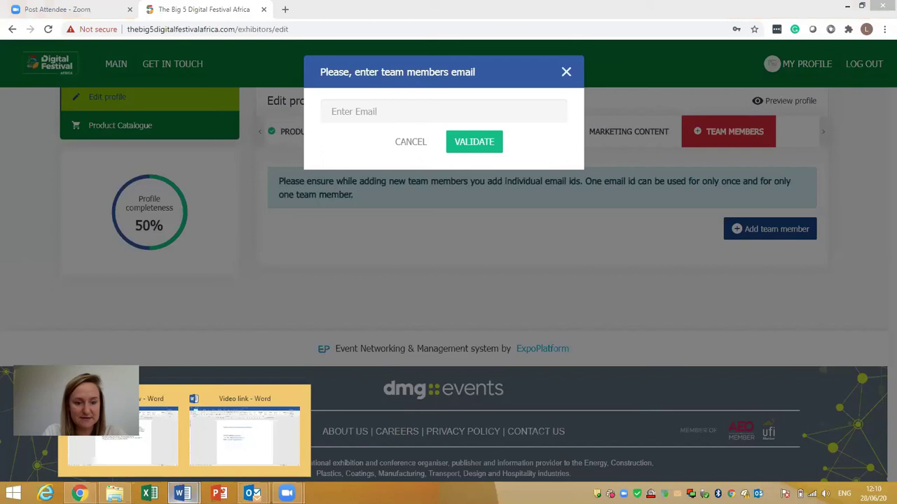
click(246, 454)
drag(421, 235, 319, 236)
key(ctrl+c)
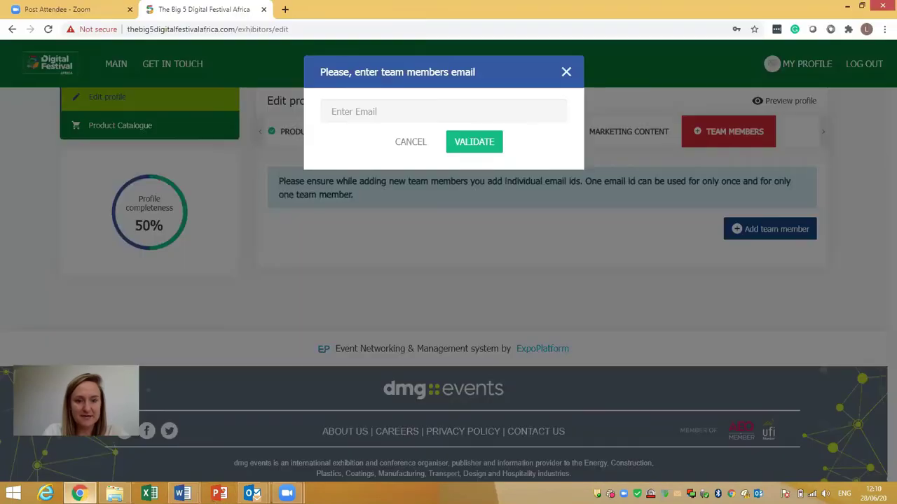
click(79, 493)
key(ctrl+v)
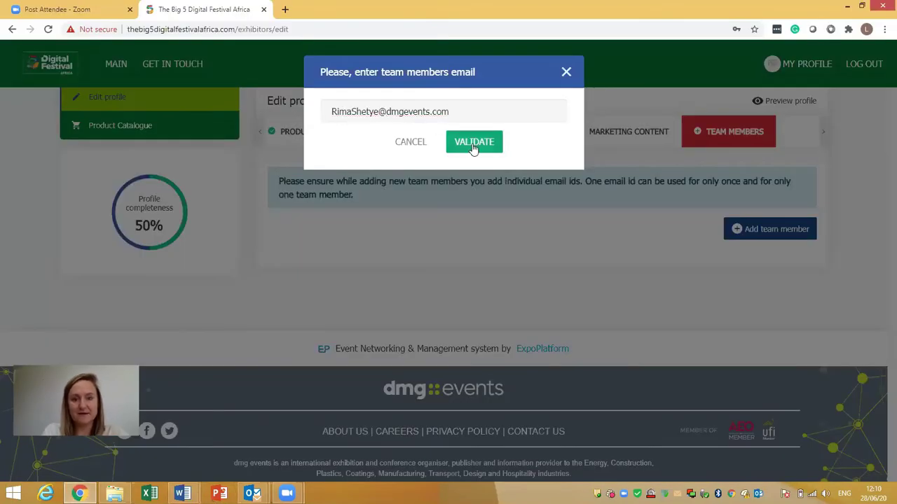
click(475, 142)
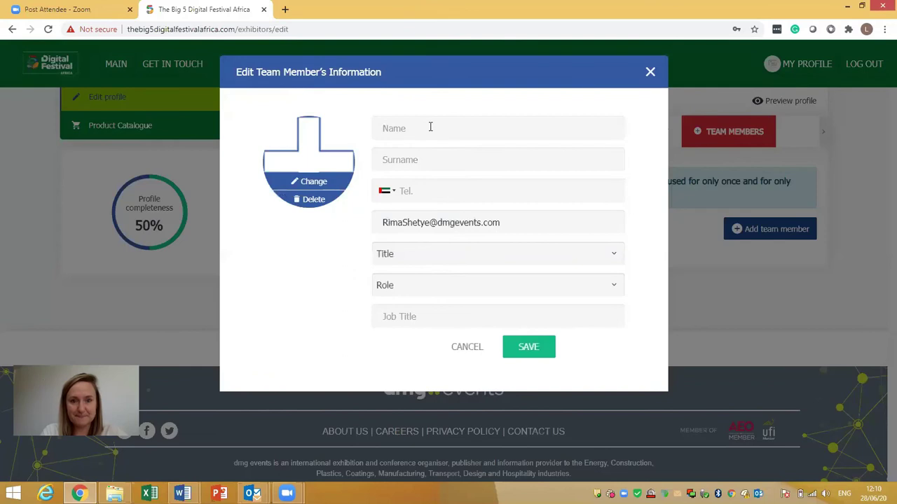
Step: Enter the team member's first name, surname and phone number
click(431, 127)
text(Ria)
key(BackSpace)
text(a)
key(Tab)
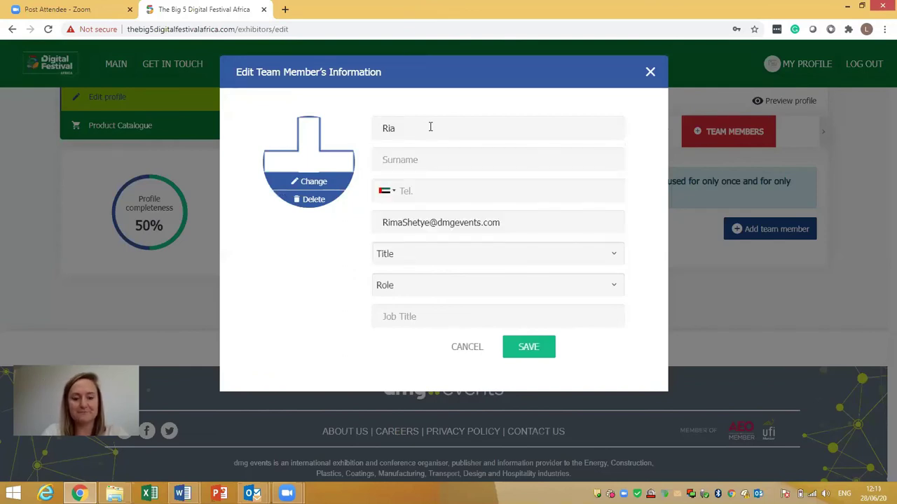
key(BackSpace)
text(a)
click(396, 162)
text(test)
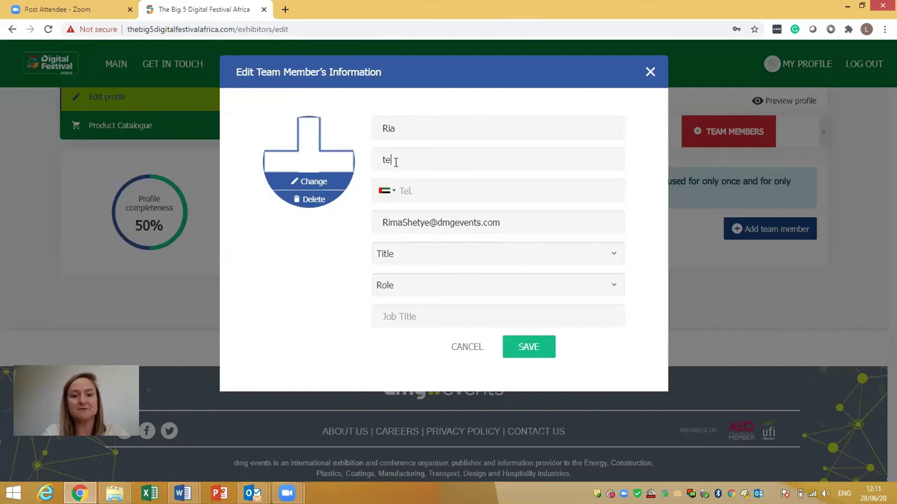
click(463, 190)
text(5050505005)
Step: Set title Ms, role Company member and job title 'Test role', then save the member
click(417, 258)
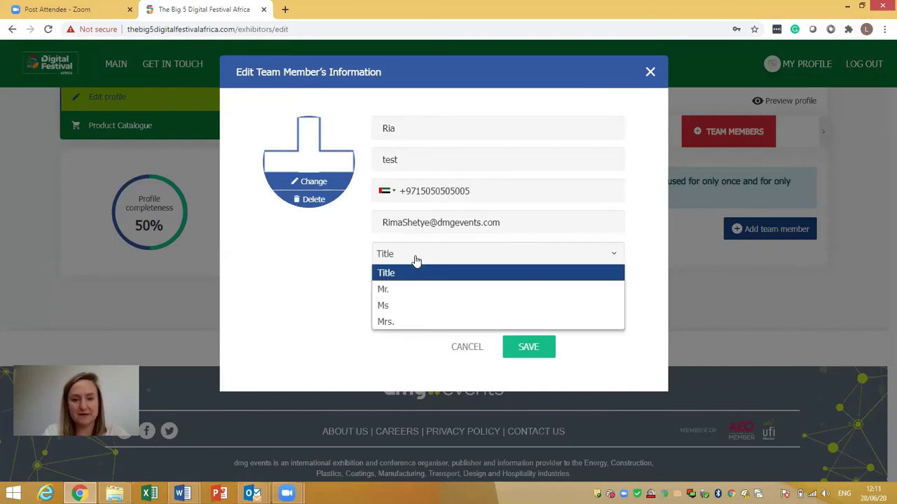
click(393, 307)
click(414, 285)
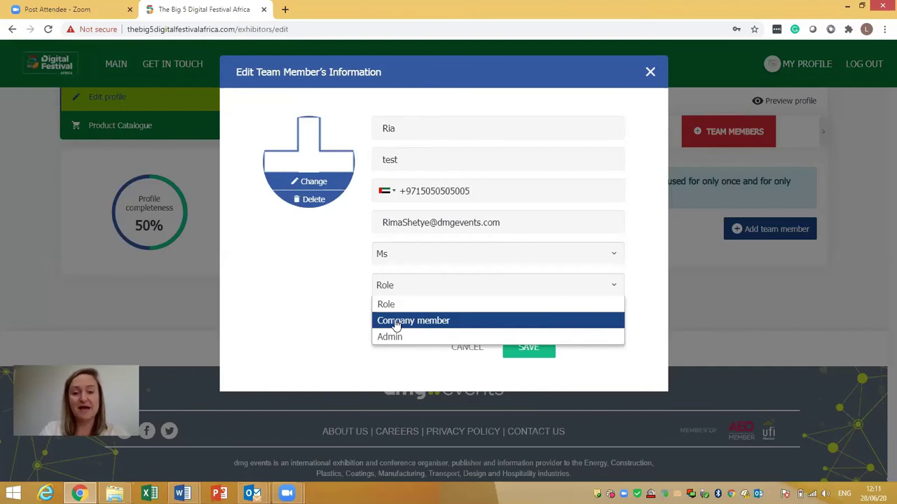
click(405, 322)
click(419, 316)
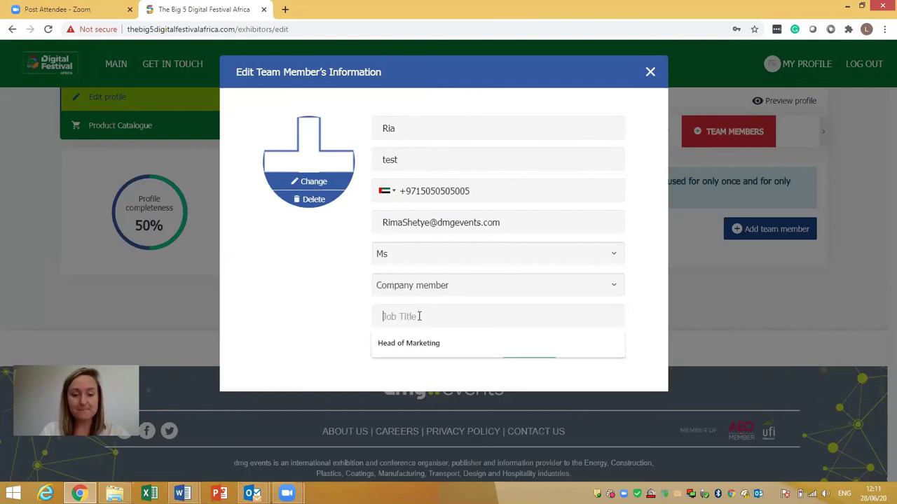
text(a)
key(BackSpace)
text(Test role)
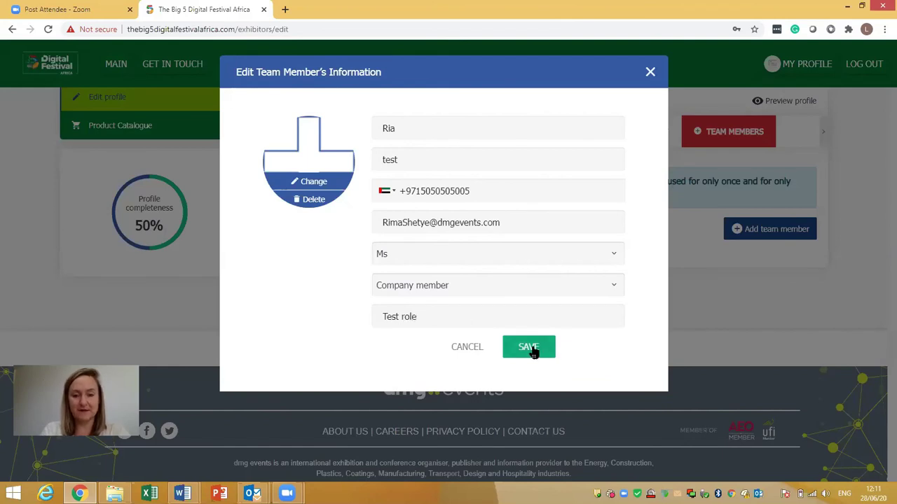
click(534, 354)
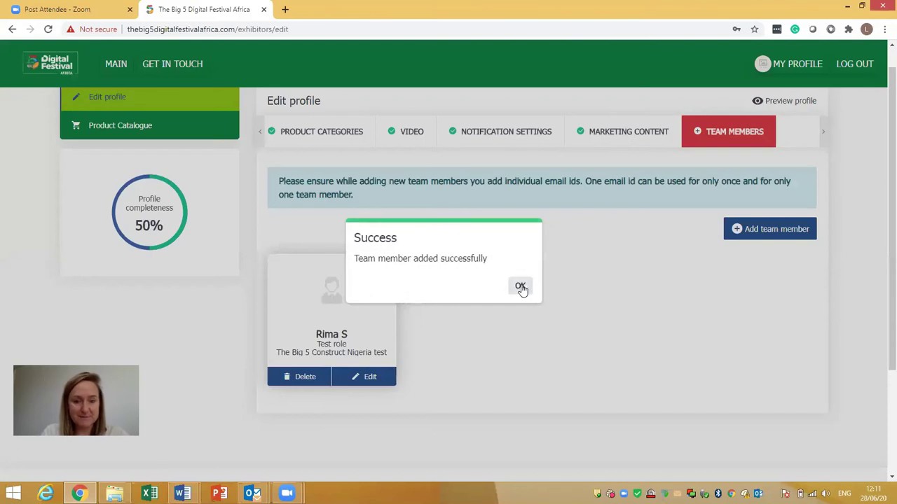
Step: Dismiss the success notice, scroll the profile tabs back to GENERAL and go to Product Catalogue
click(521, 287)
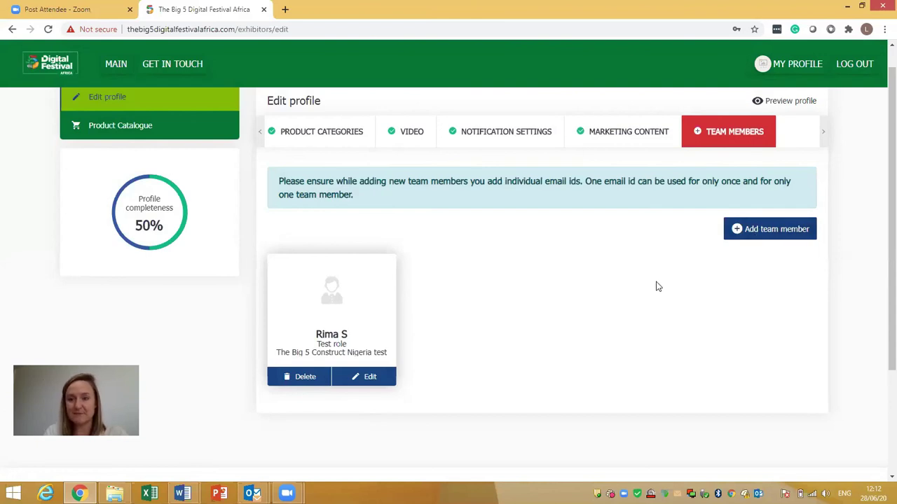
click(824, 134)
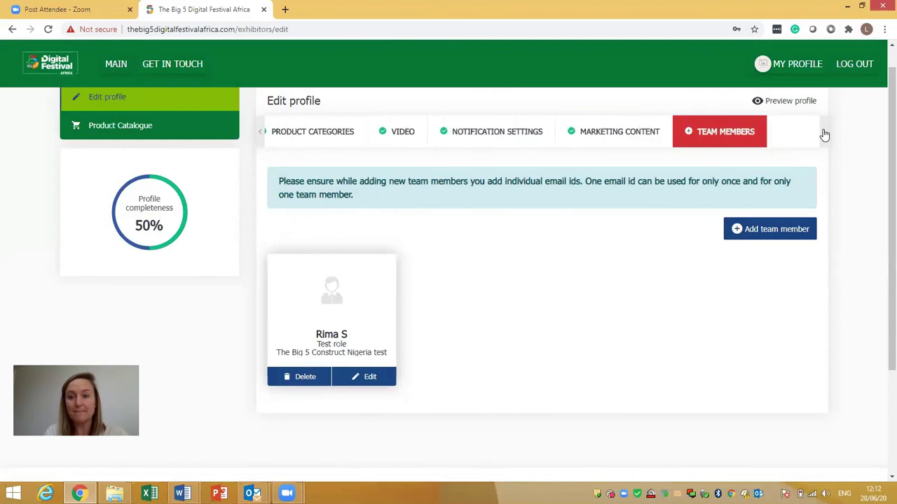
click(260, 134)
click(259, 134)
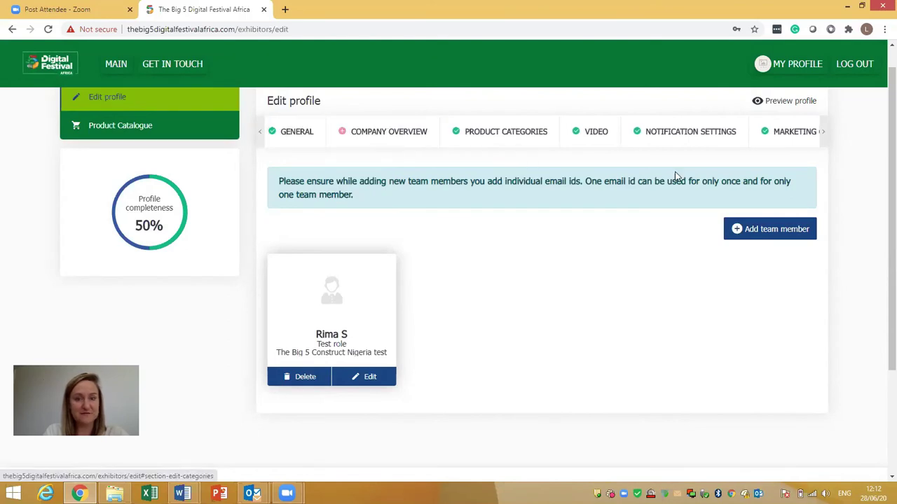
scroll(881, 119, up, 1)
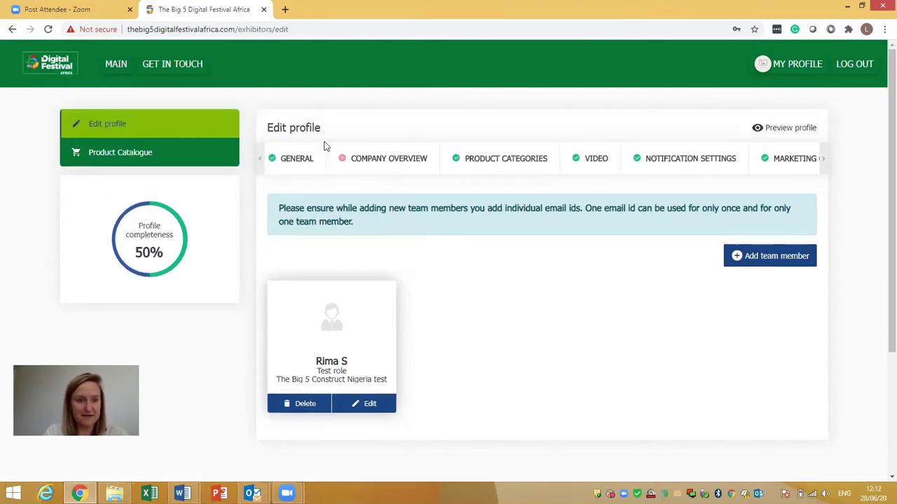
click(117, 155)
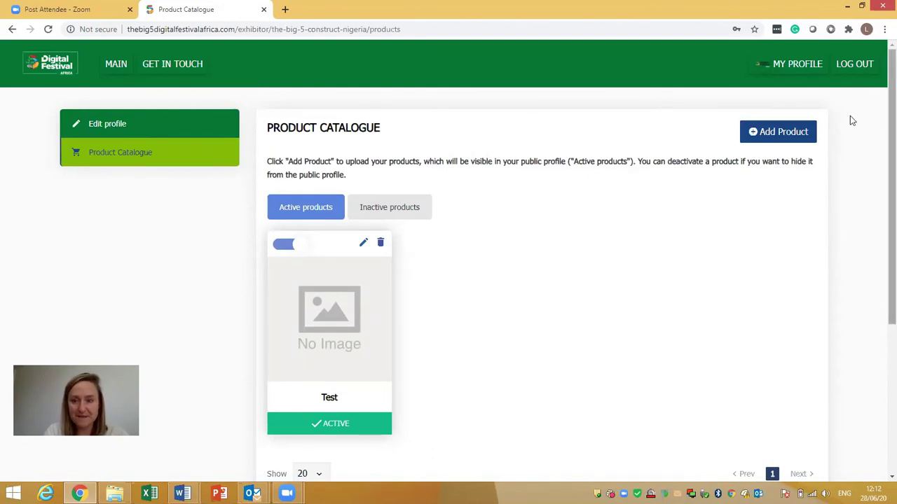
Step: Begin a new product with the Product Catalogue's Add Product button
click(790, 134)
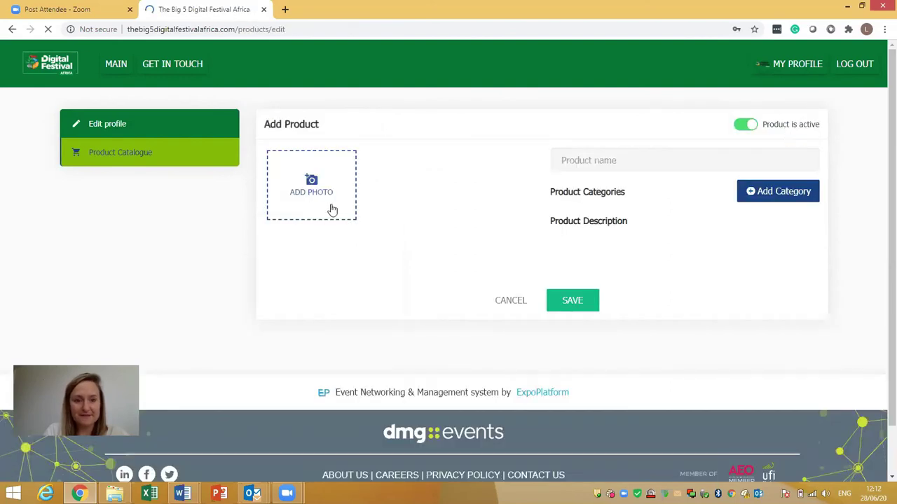
Step: Attach Construction-materials as the product photo, widening the crop to cover the whole image
click(318, 191)
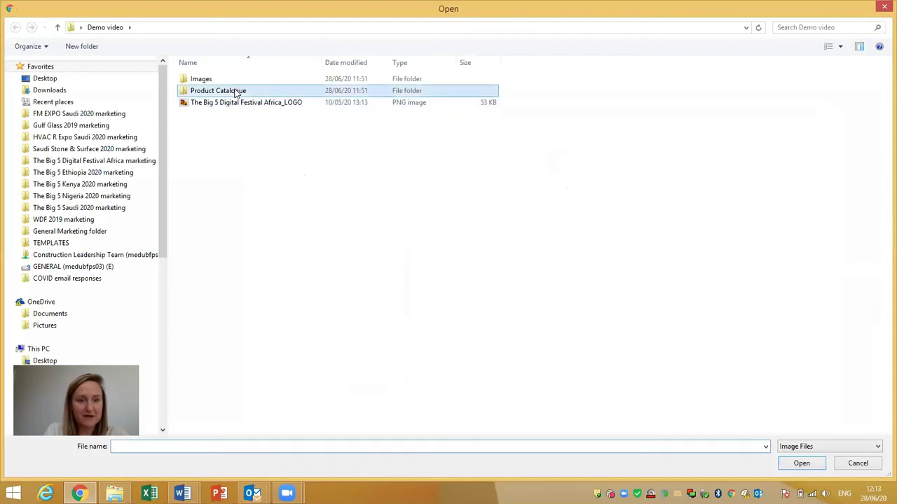
double_click(238, 90)
click(273, 105)
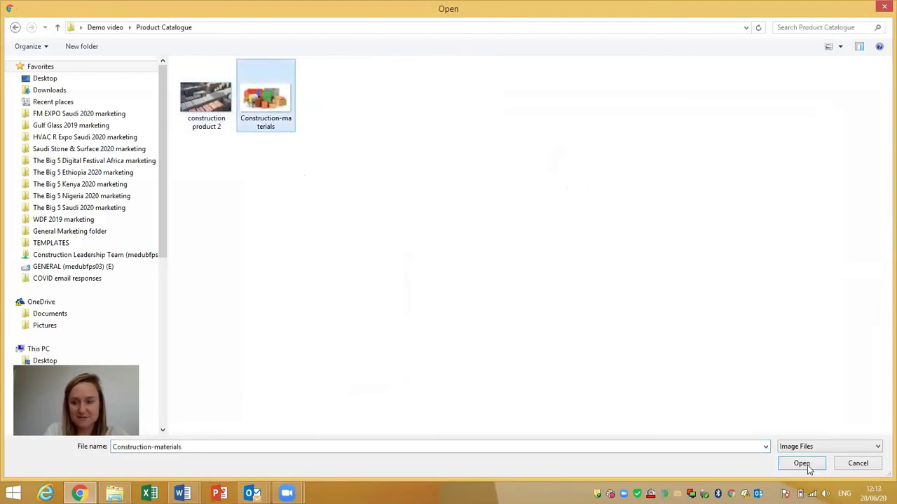
click(803, 464)
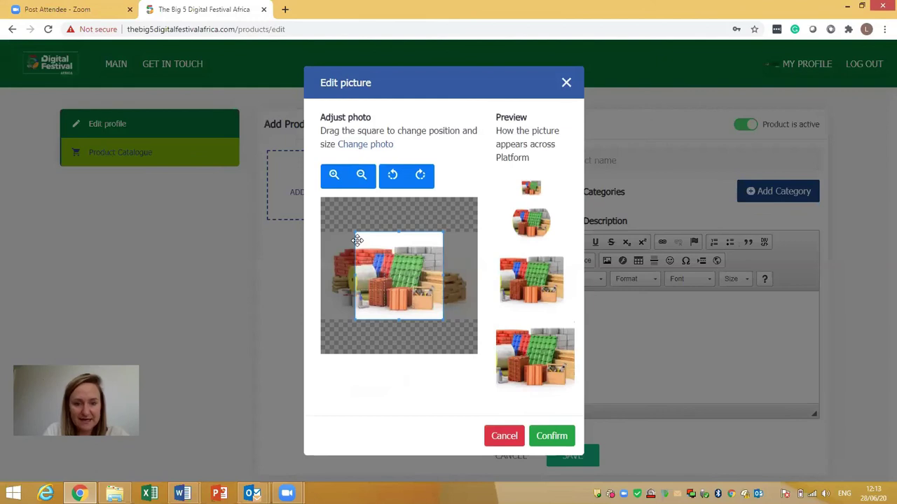
drag(353, 232, 306, 204)
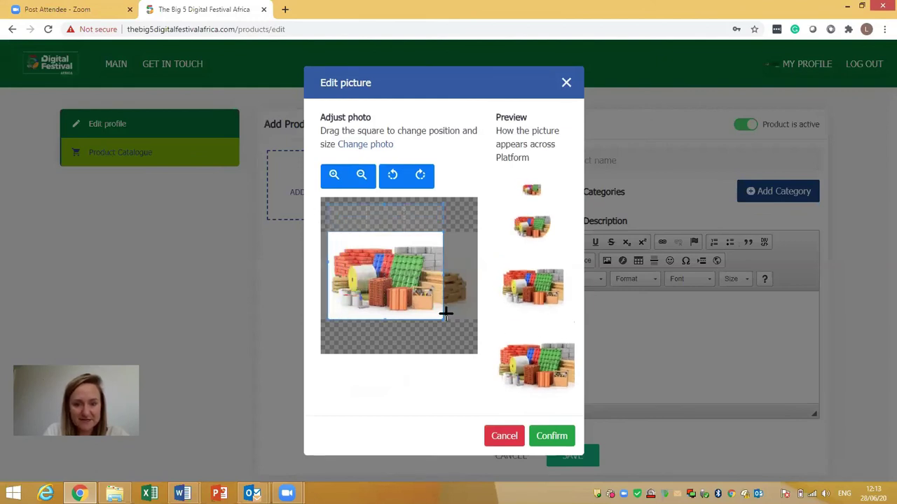
drag(448, 323, 470, 334)
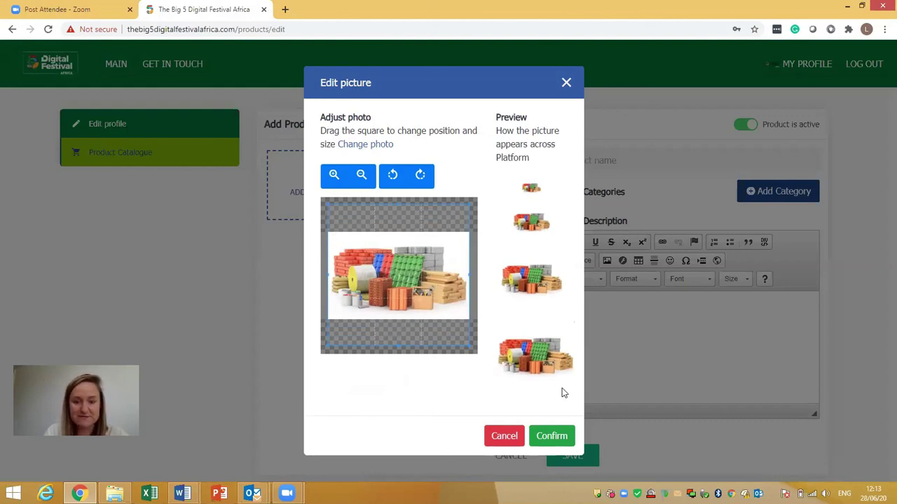
click(551, 436)
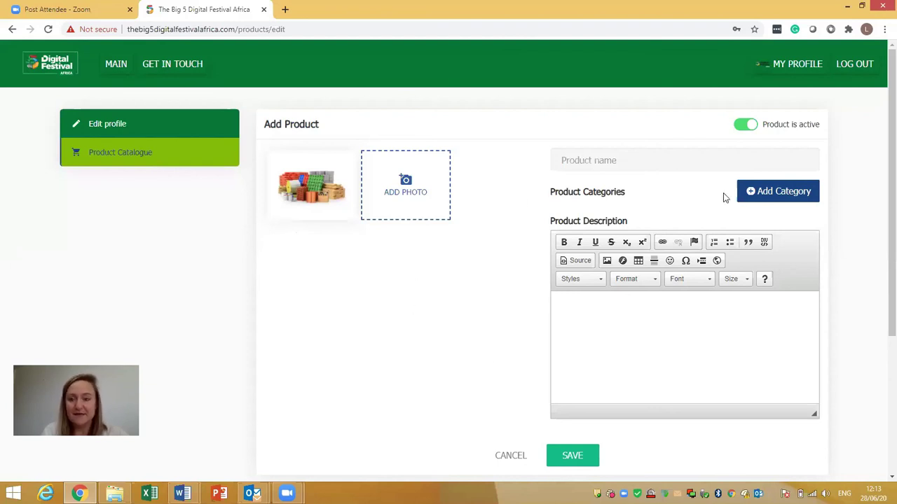
Step: Tick HVAC R's Heating/Ventilation/AC Components, Refrigeration Systems & Equipment and Plumbing & Water Technology, then save
click(779, 192)
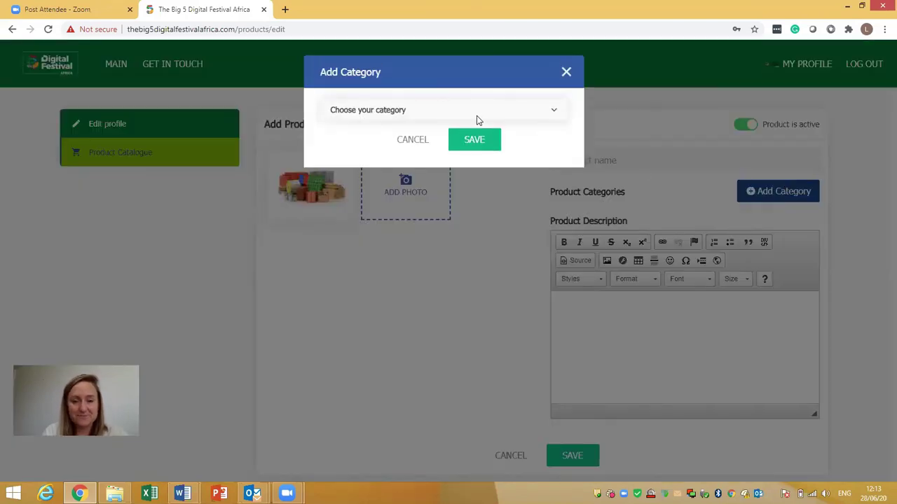
click(396, 115)
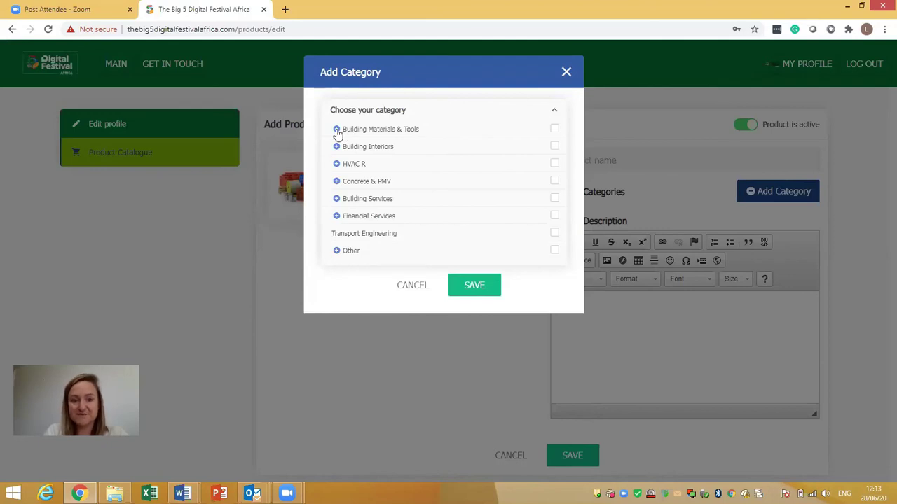
click(336, 165)
click(554, 180)
click(554, 197)
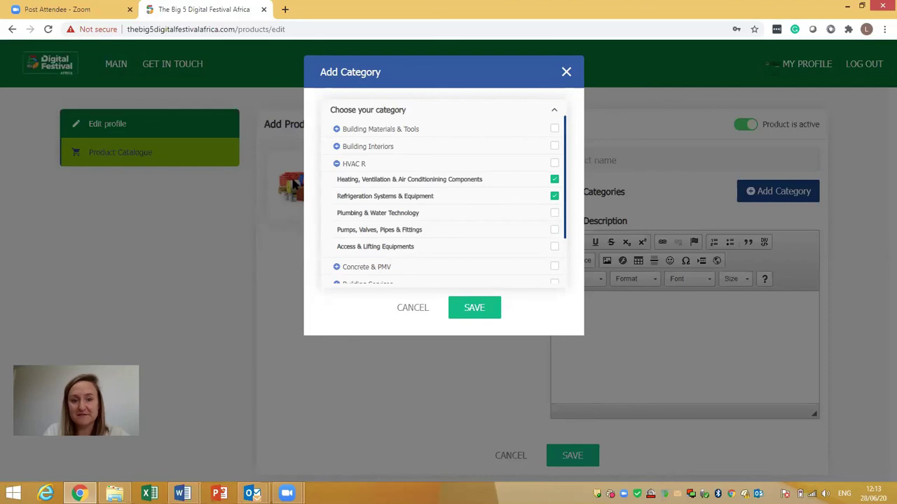
click(554, 163)
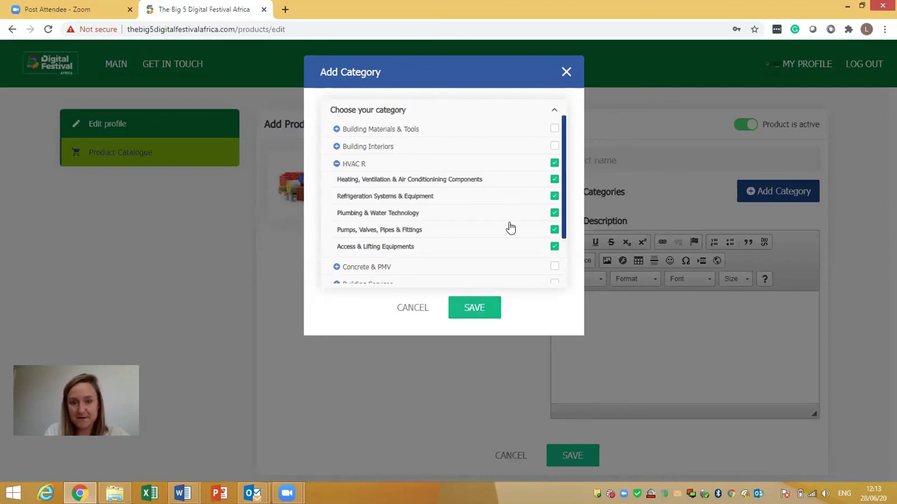
click(554, 164)
click(555, 179)
click(554, 197)
click(555, 213)
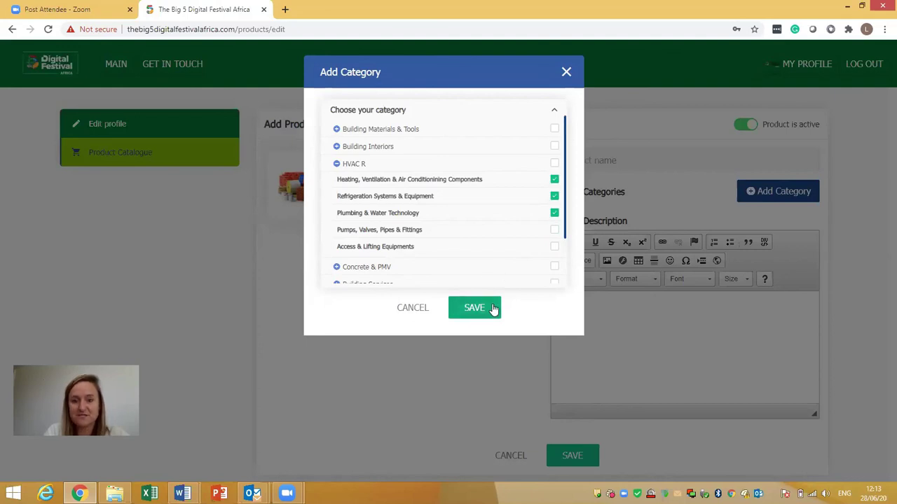
click(474, 309)
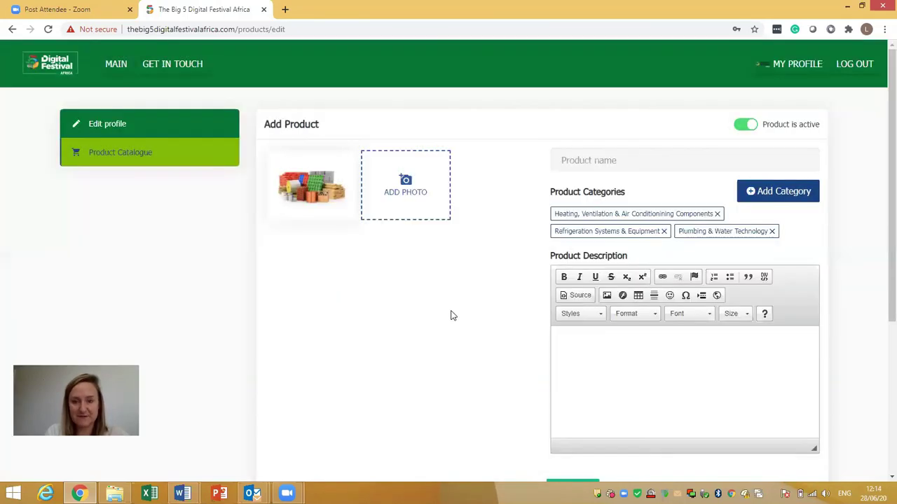
Step: Type 'Test products description' in the Product Description editor, fixing the misspelling
click(608, 350)
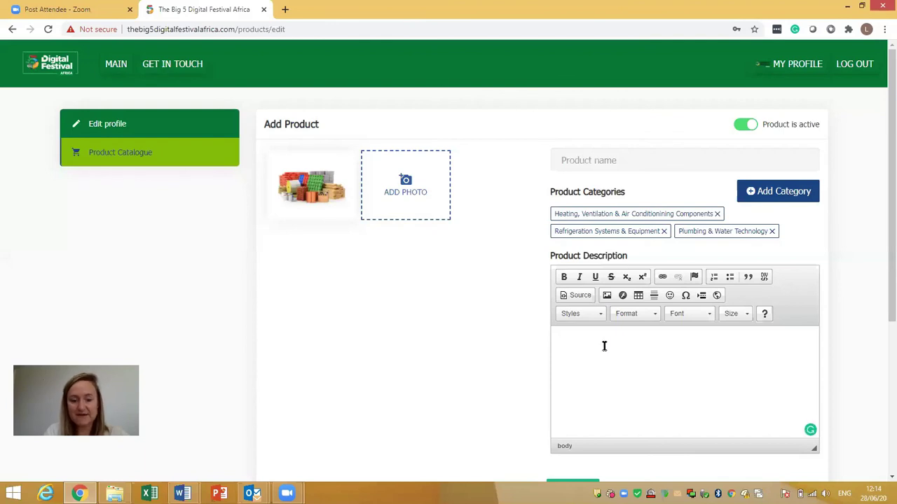
text(Test prodcts)
text( tes)
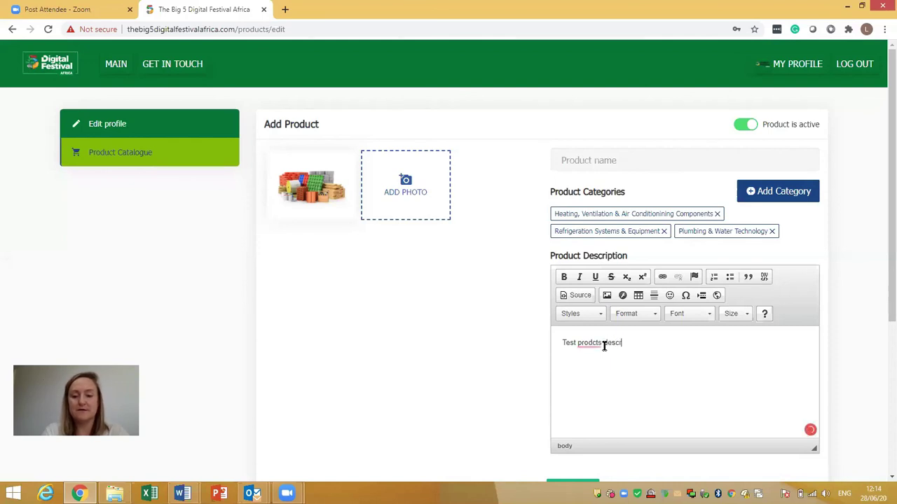
text(io)
mouse_move(588, 342)
click(599, 362)
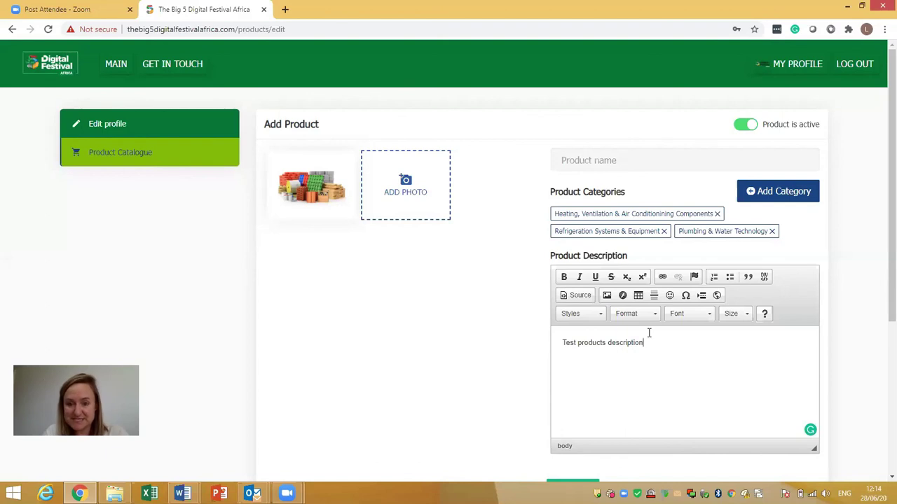
Step: Format the word 'description' in Tahoma at size 14
drag(643, 343, 602, 342)
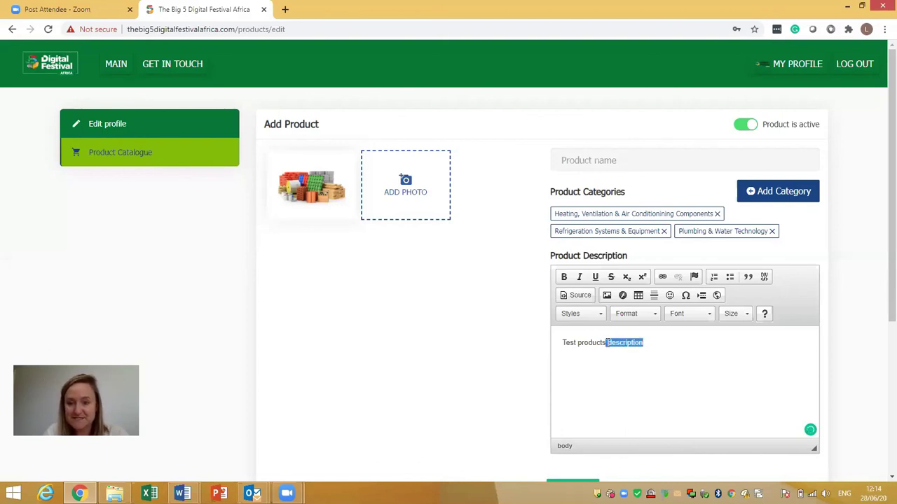
click(678, 314)
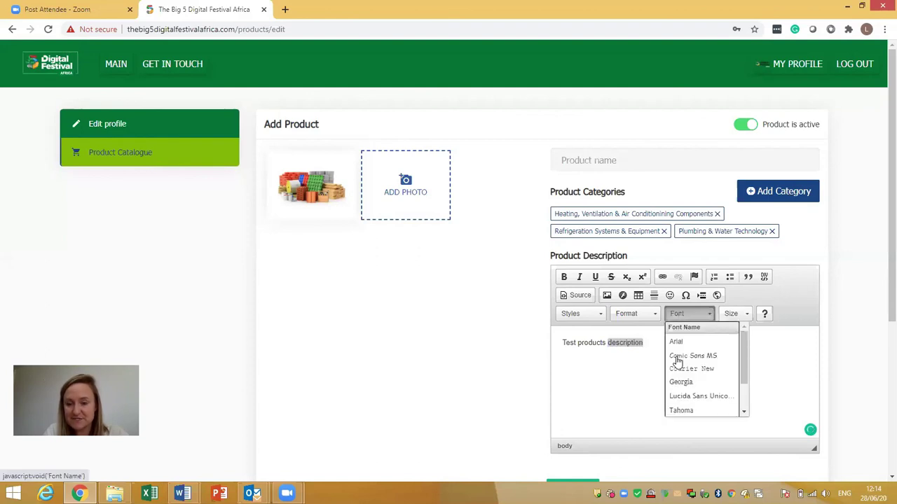
click(684, 411)
click(741, 316)
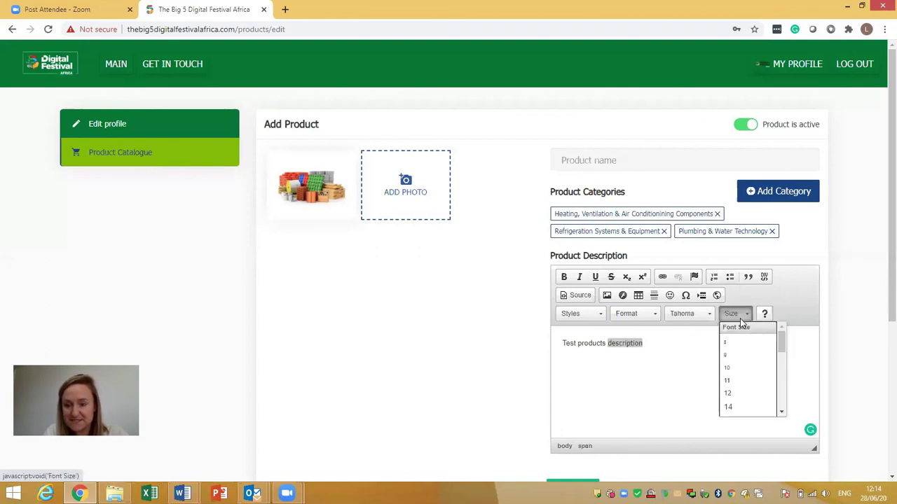
click(730, 407)
click(690, 342)
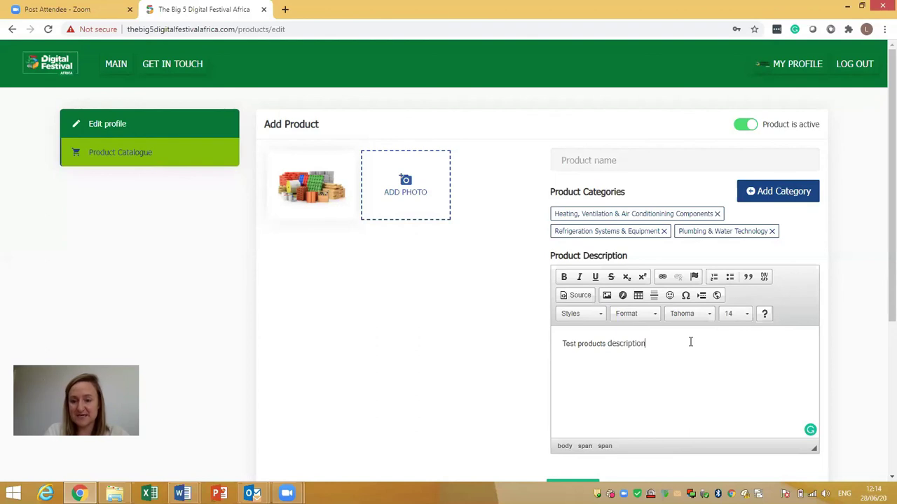
scroll(880, 184, down, 1)
scroll(880, 194, down, 1)
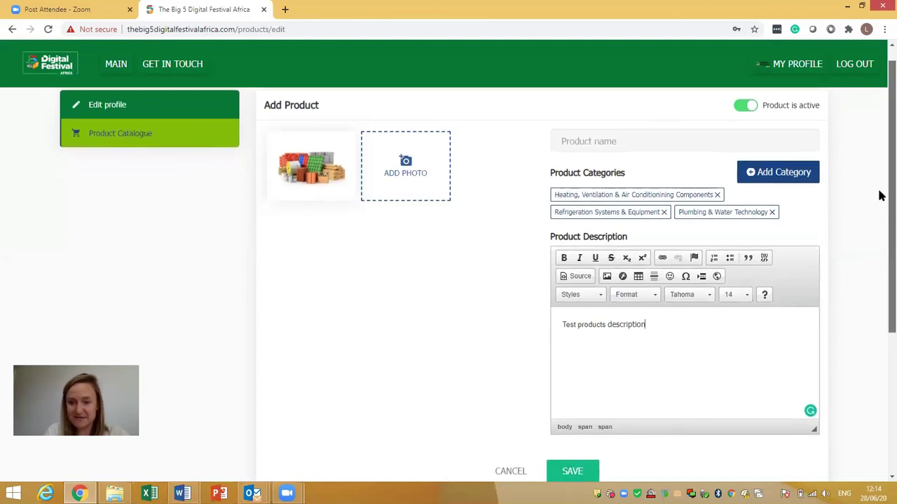
scroll(880, 190, up, 1)
scroll(880, 238, down, 1)
scroll(880, 245, down, 1)
scroll(878, 248, up, 1)
scroll(879, 248, down, 1)
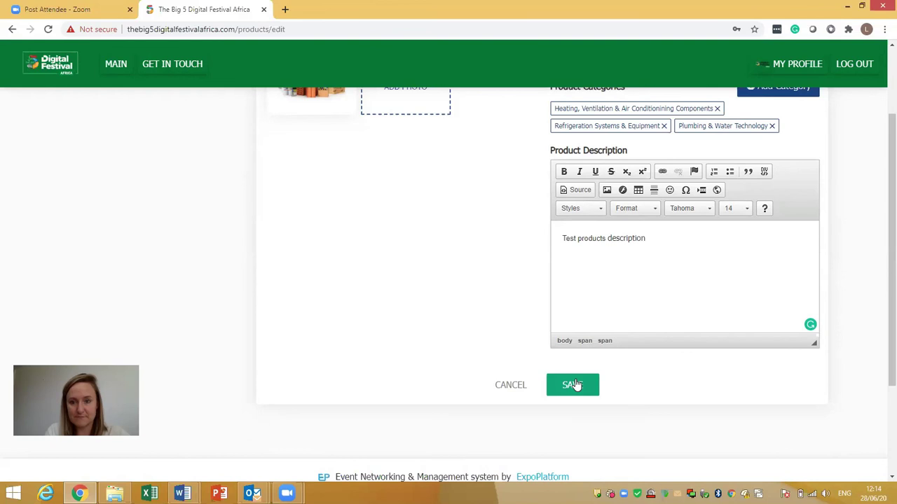
scroll(882, 190, up, 1)
scroll(881, 191, up, 2)
Step: Enter 'Test 1' as the product name, correcting the mistyped 'Test 2'
click(568, 163)
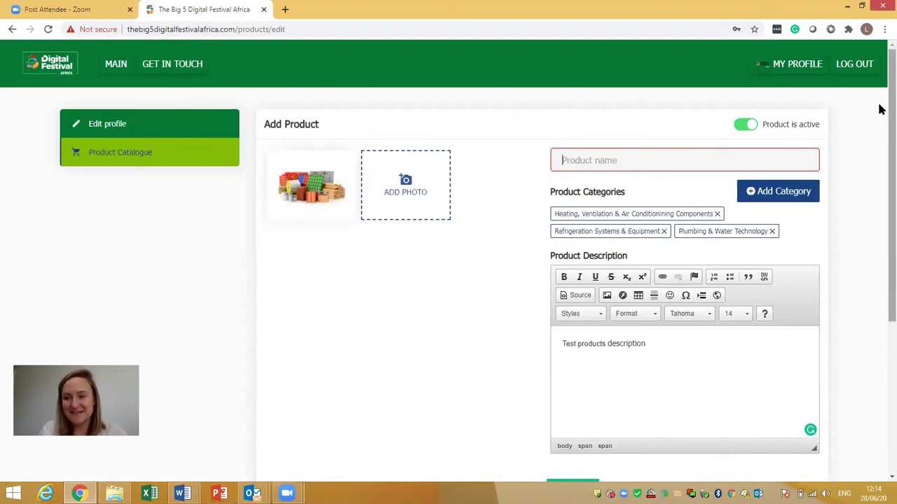
scroll(880, 140, down, 1)
scroll(880, 115, up, 1)
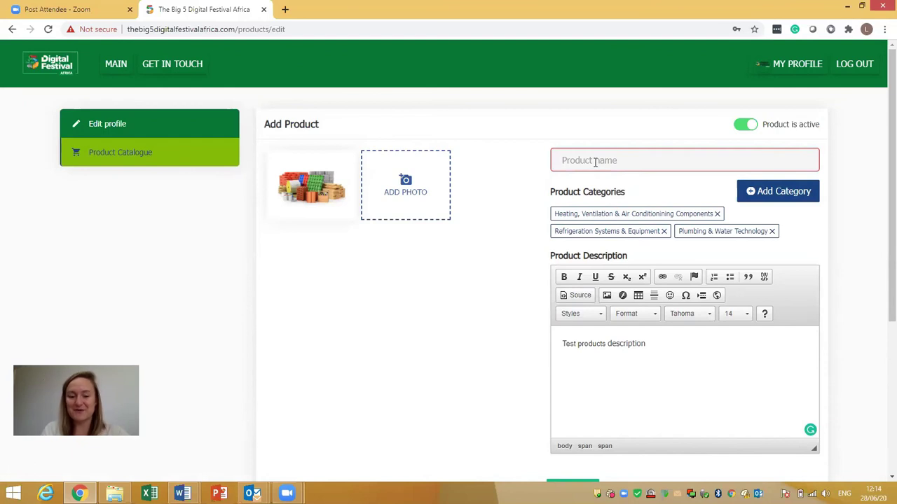
text(Test 2)
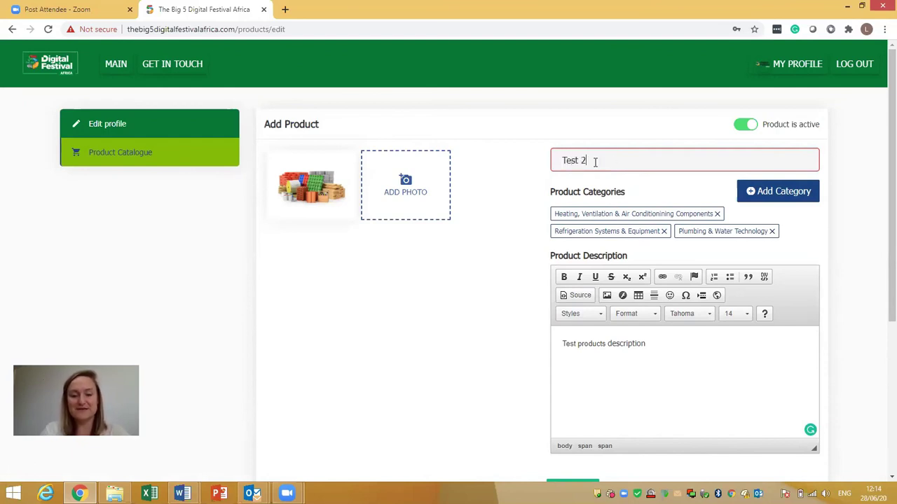
key(BackSpace)
text(1)
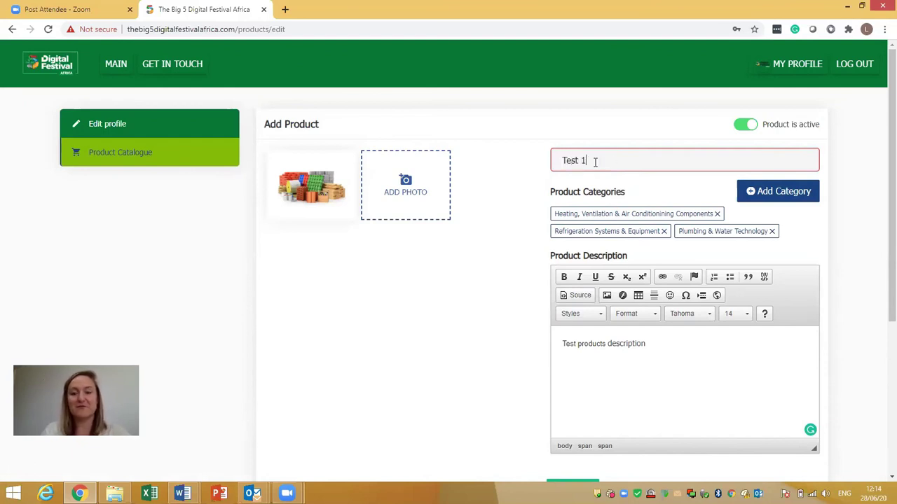
Step: Save the new product to the Product Catalogue
scroll(882, 147, down, 1)
scroll(881, 147, down, 2)
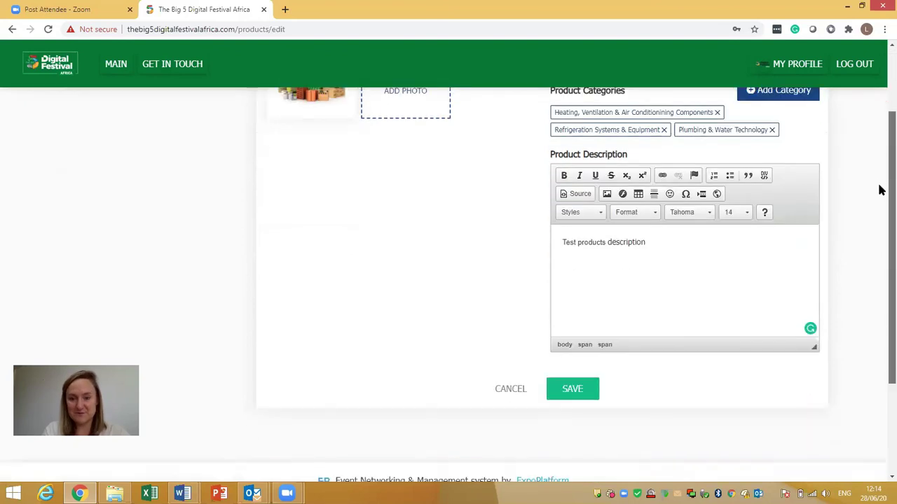
click(579, 391)
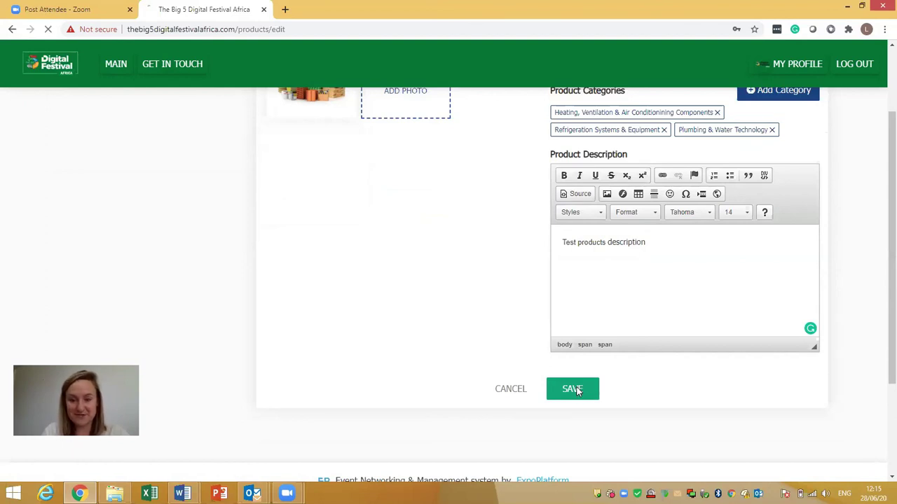